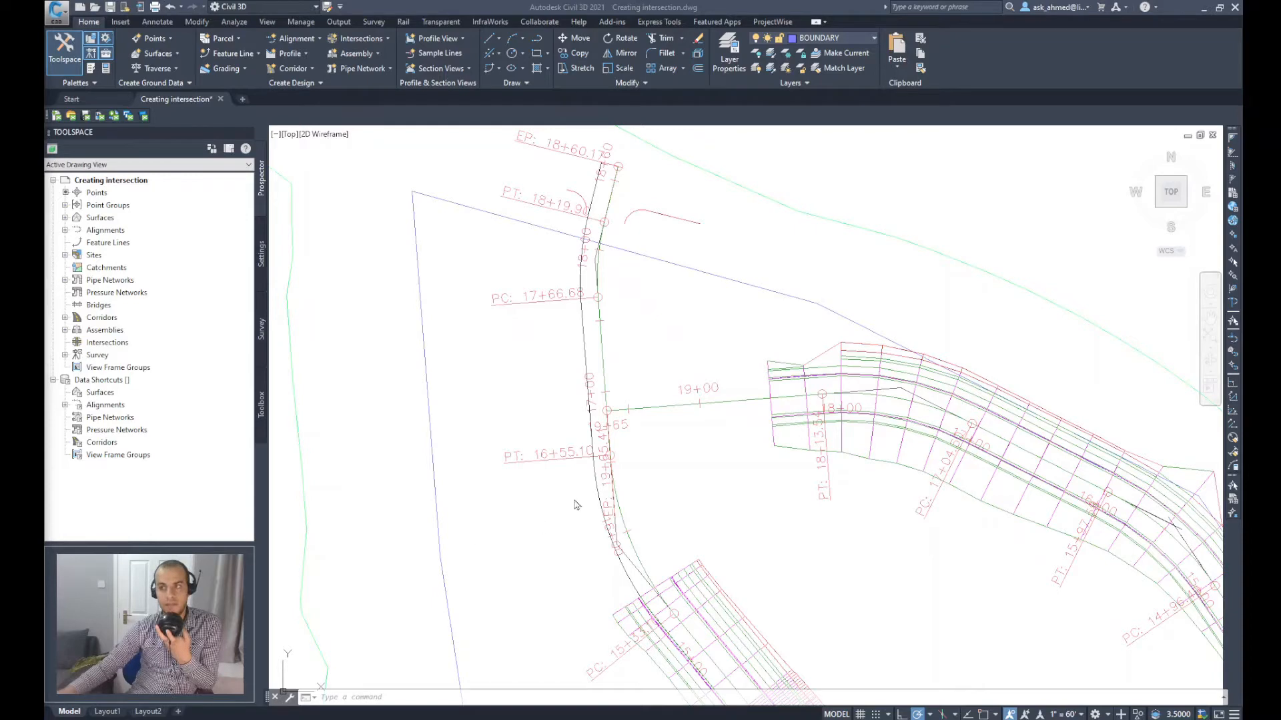
Step: Start creating an intersection at the point where the RD-2 alignment ends on the RD-1 alignment
middle_drag(709, 478, 687, 471)
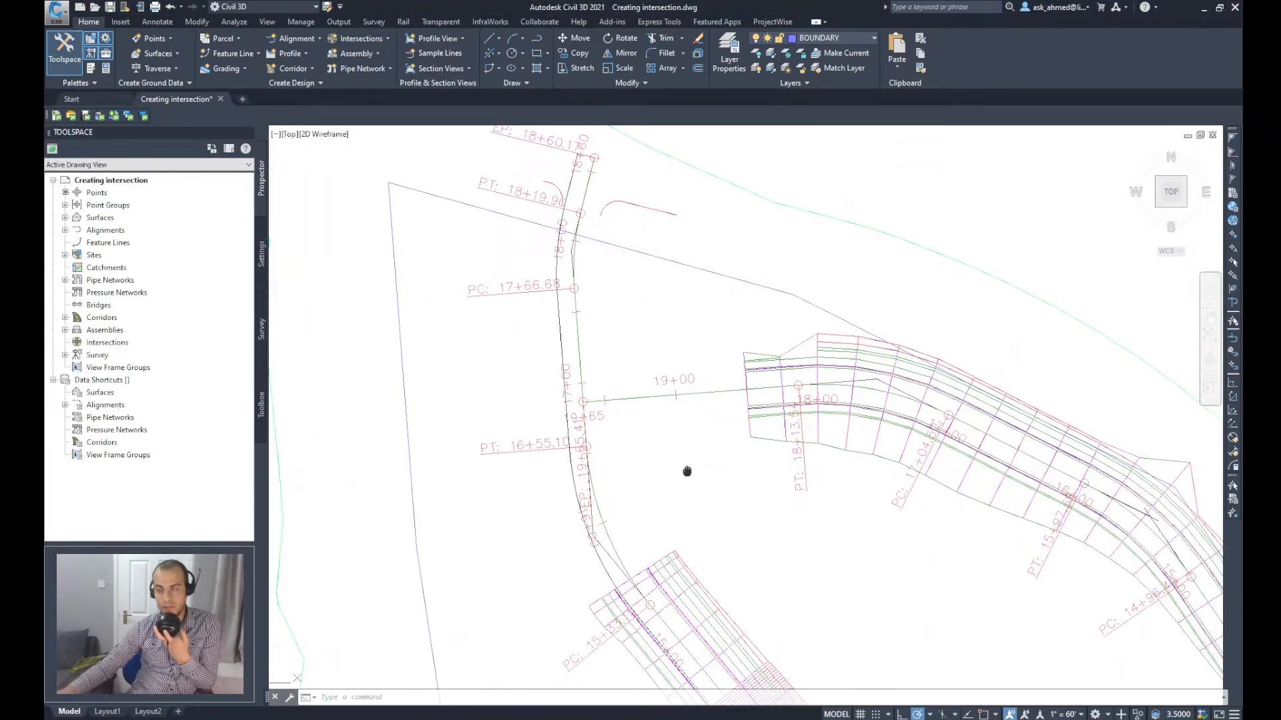
middle_drag(684, 481, 678, 465)
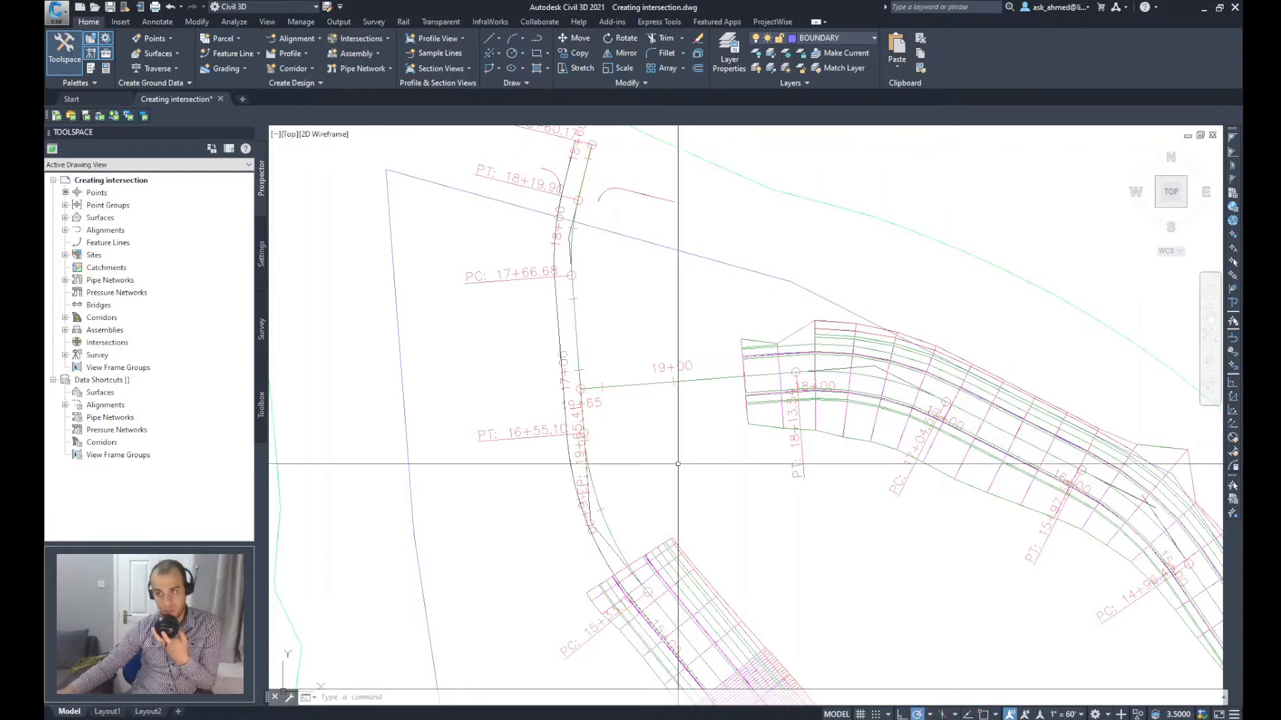
middle_drag(666, 449, 657, 446)
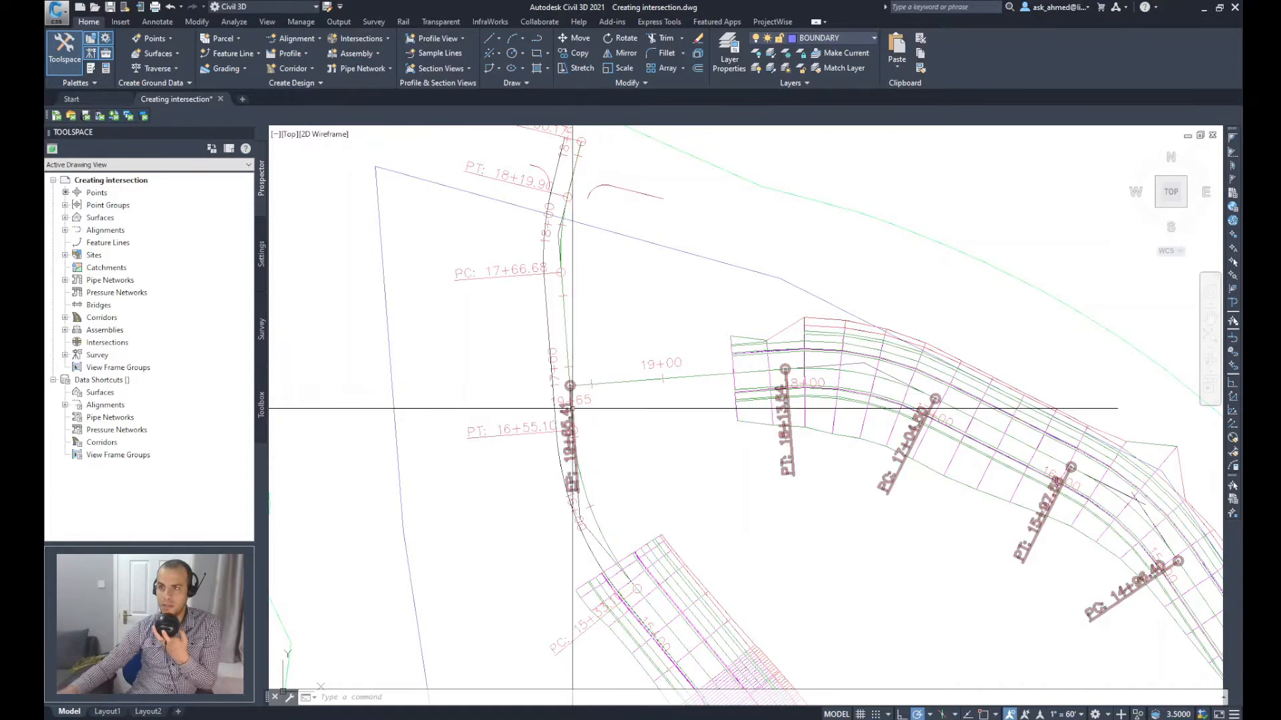
scroll(573, 391, up, 2)
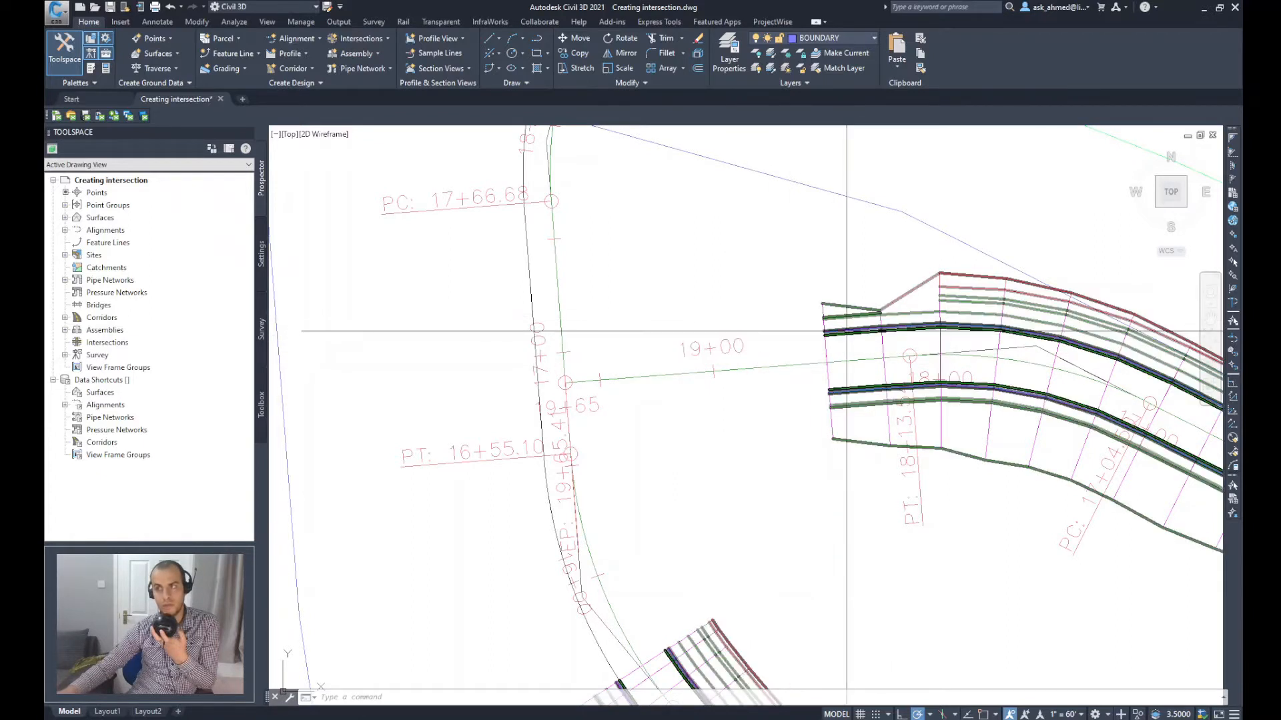
middle_drag(846, 331, 840, 307)
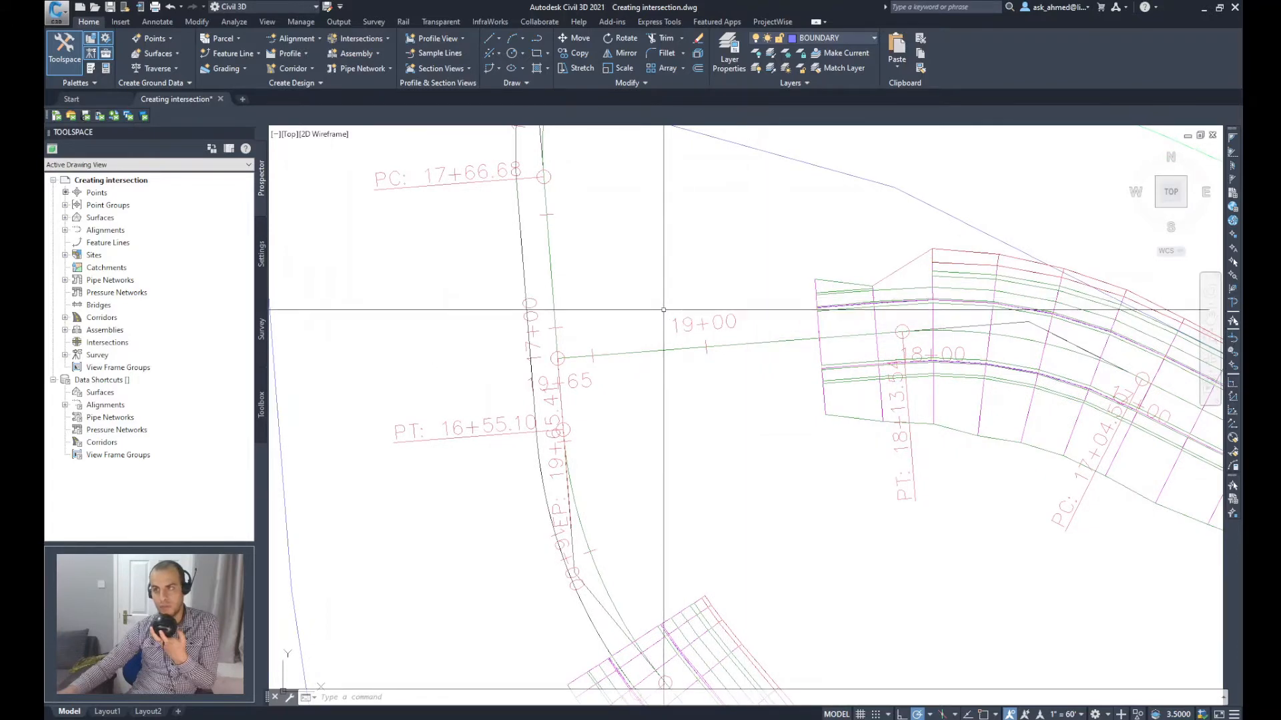
middle_drag(303, 338, 306, 325)
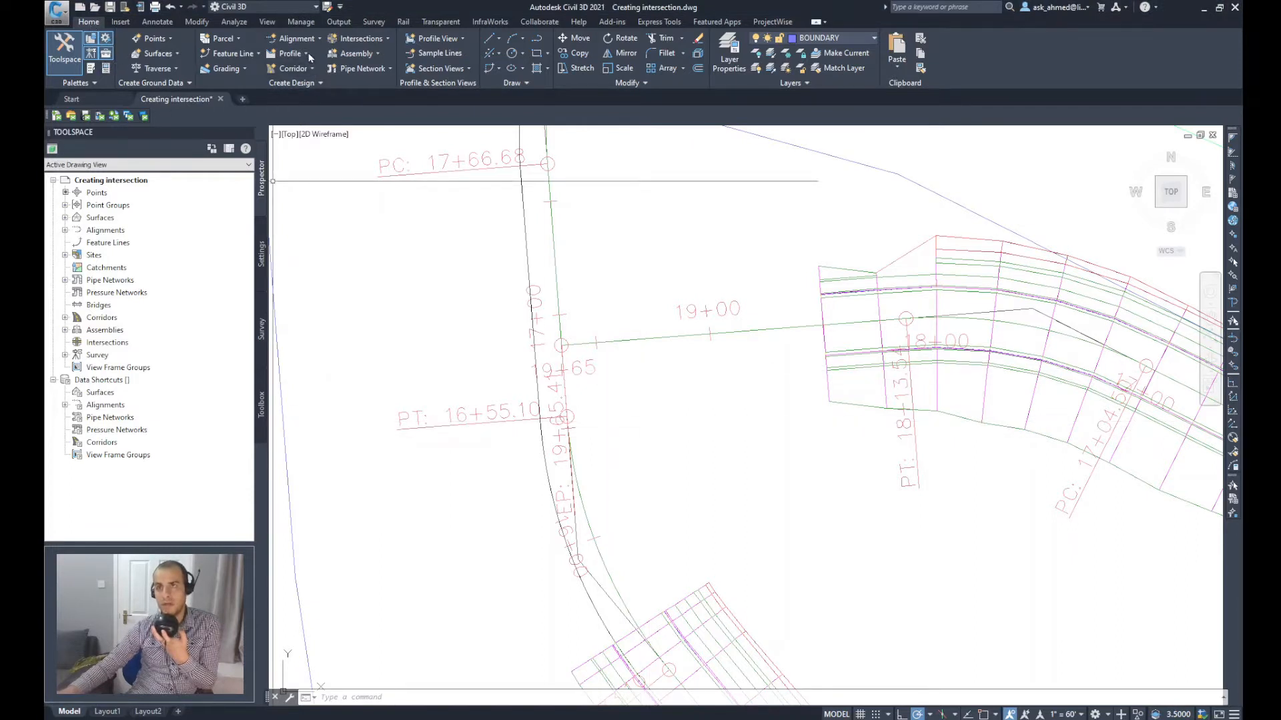
click(377, 40)
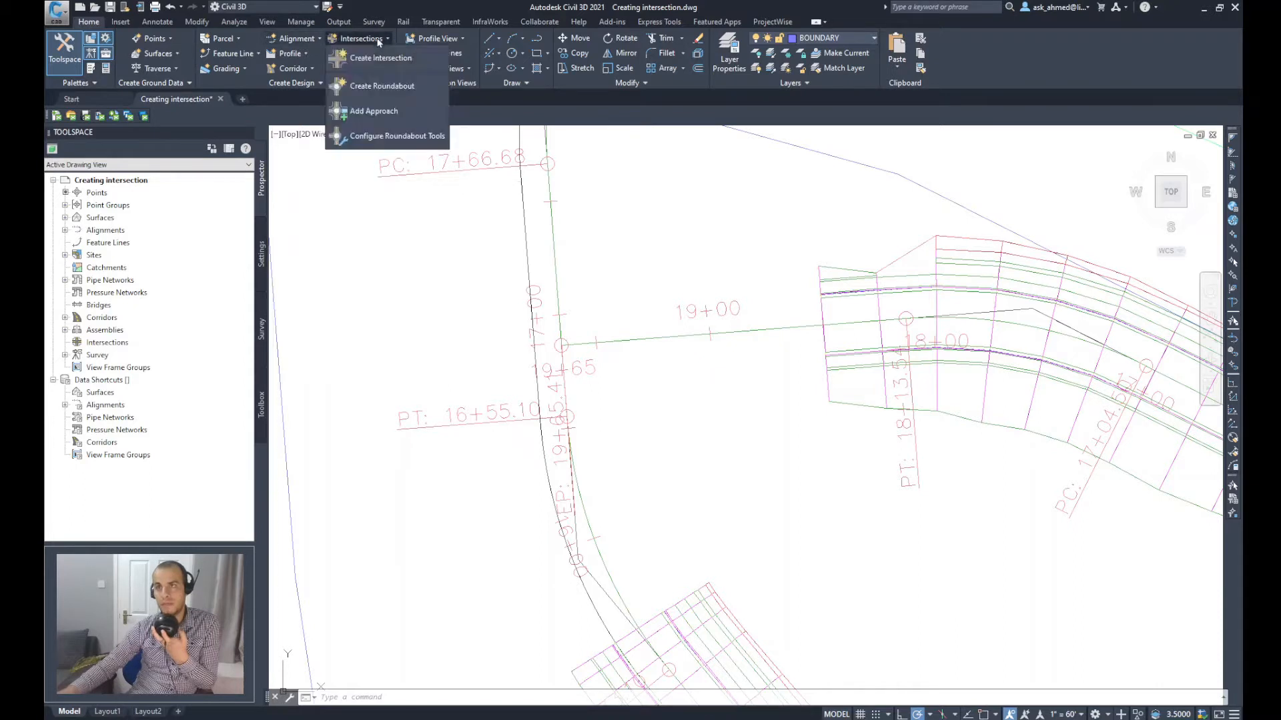
click(368, 59)
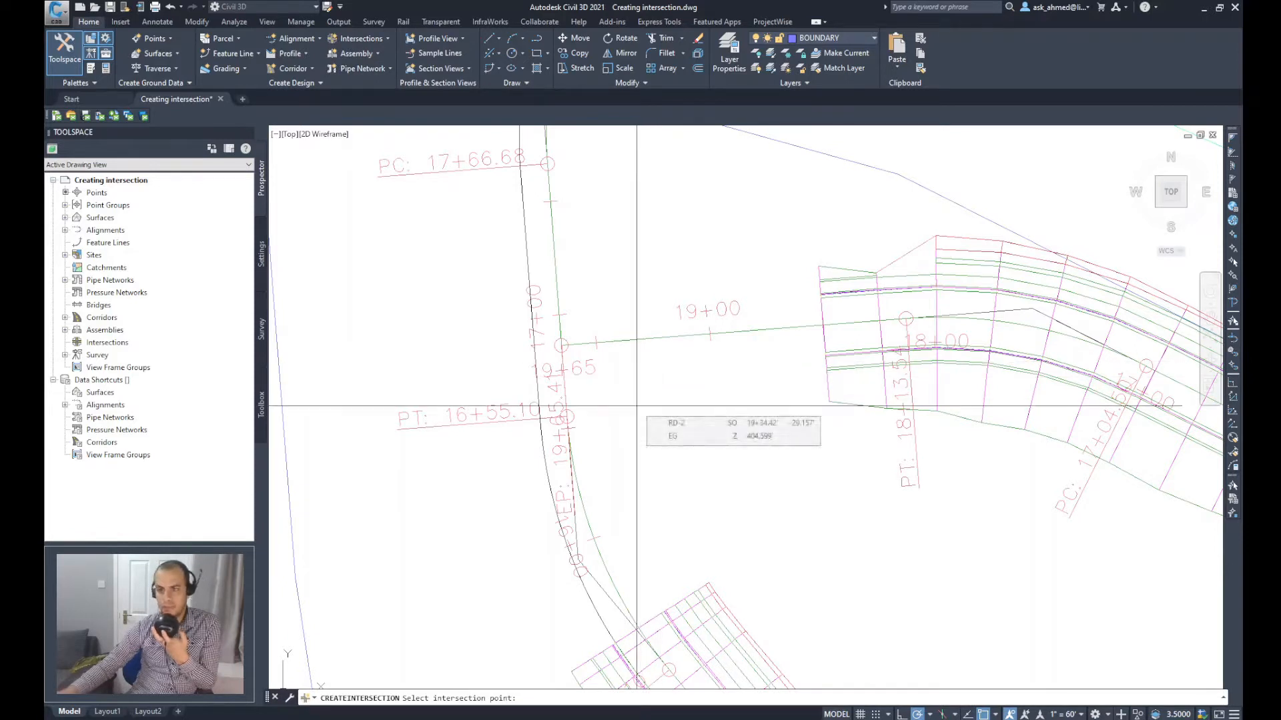
click(561, 345)
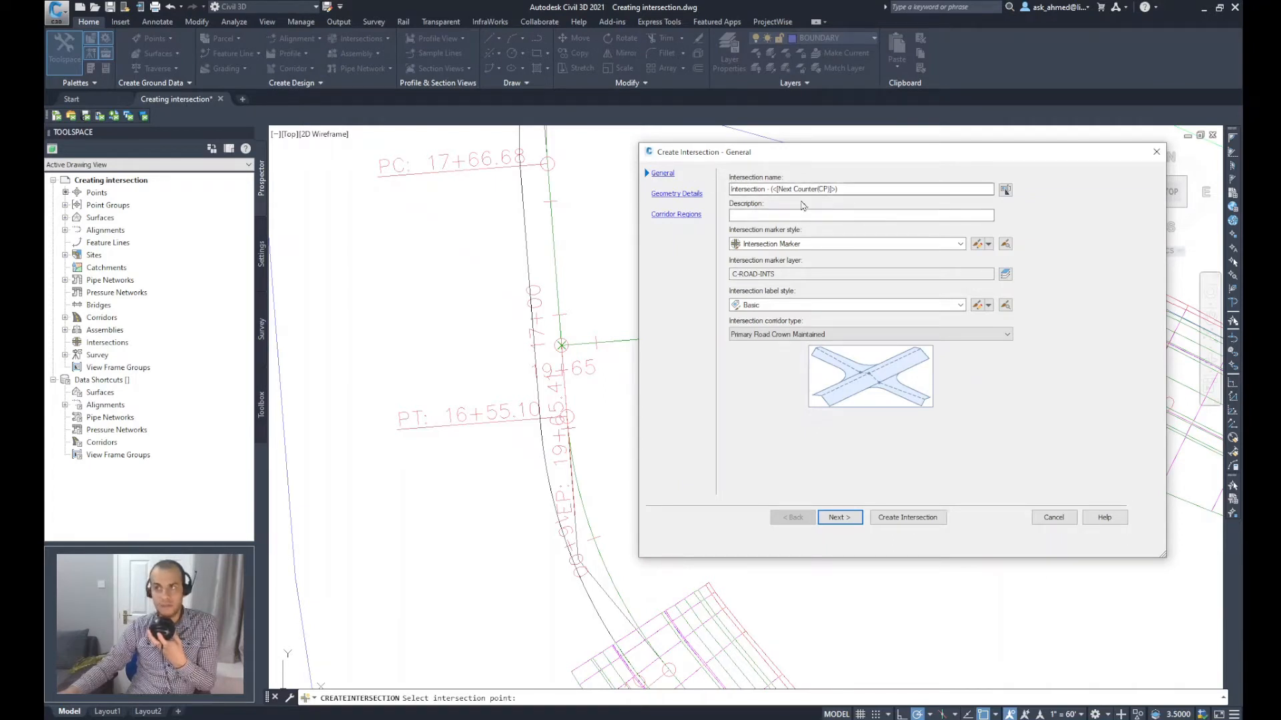
Step: Name the intersection "Intersection - 1", replacing the automatic counter in its name
click(846, 190)
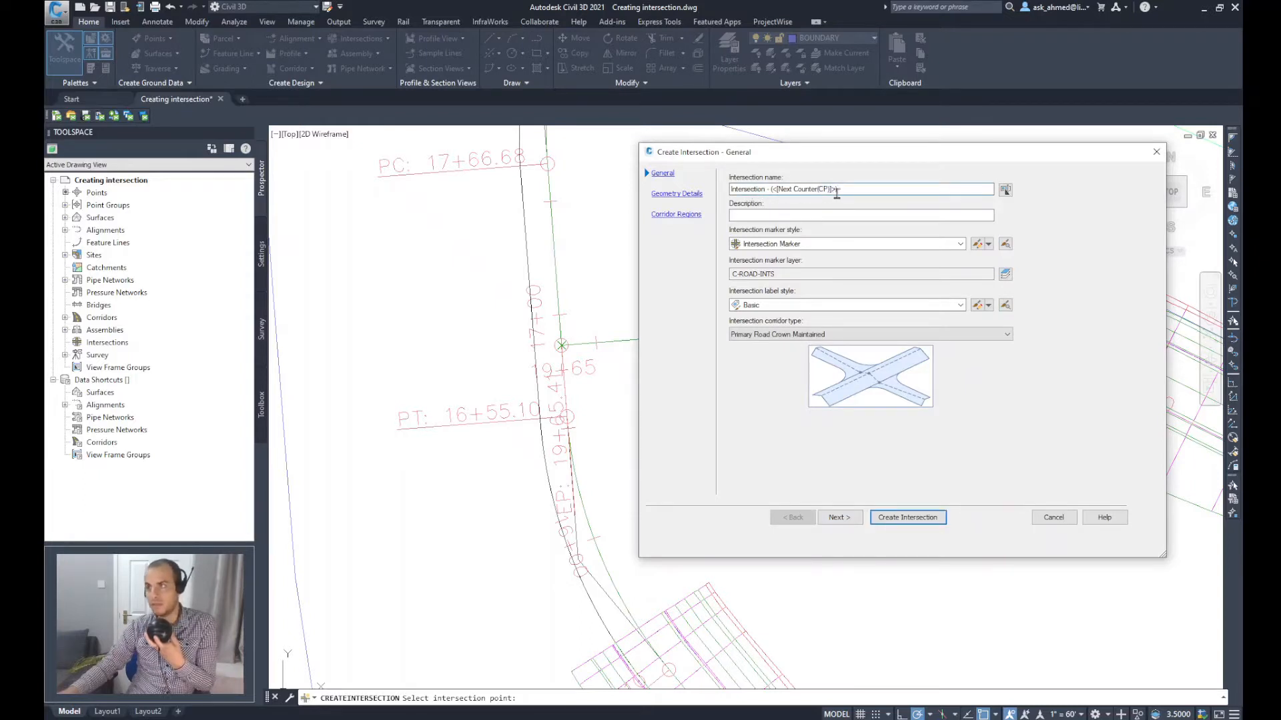
drag(840, 191, 716, 193)
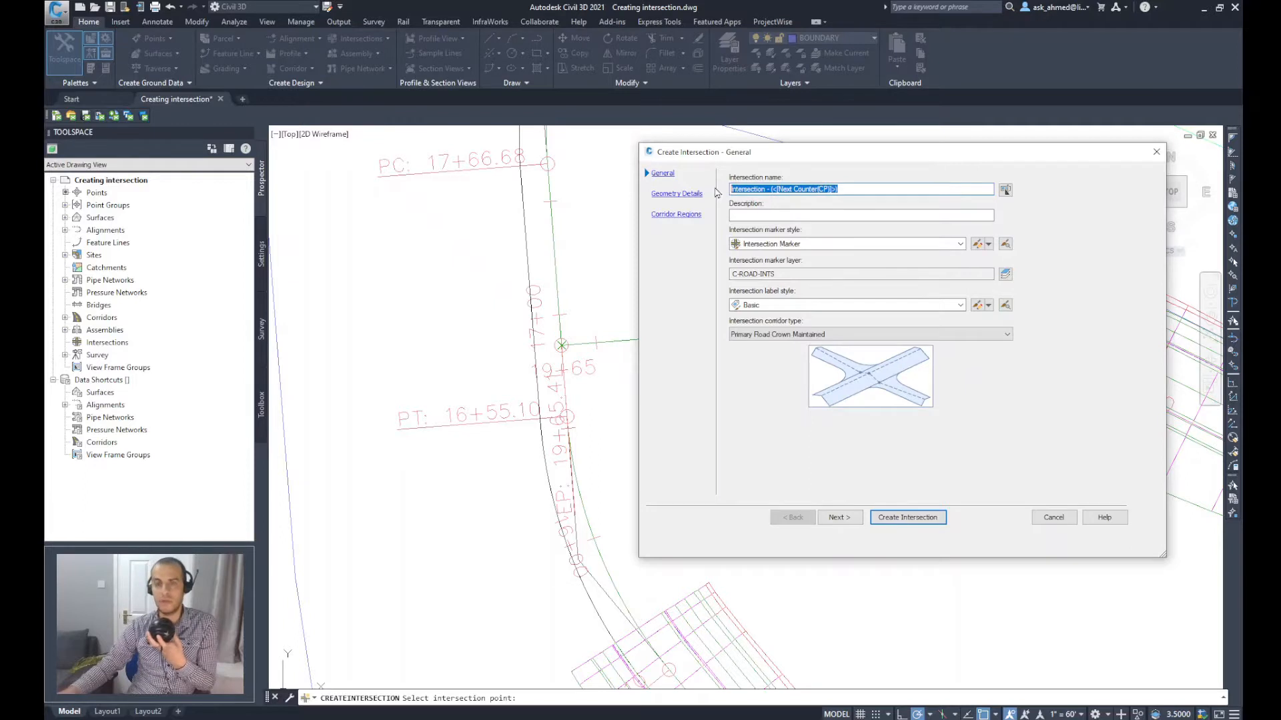
click(767, 191)
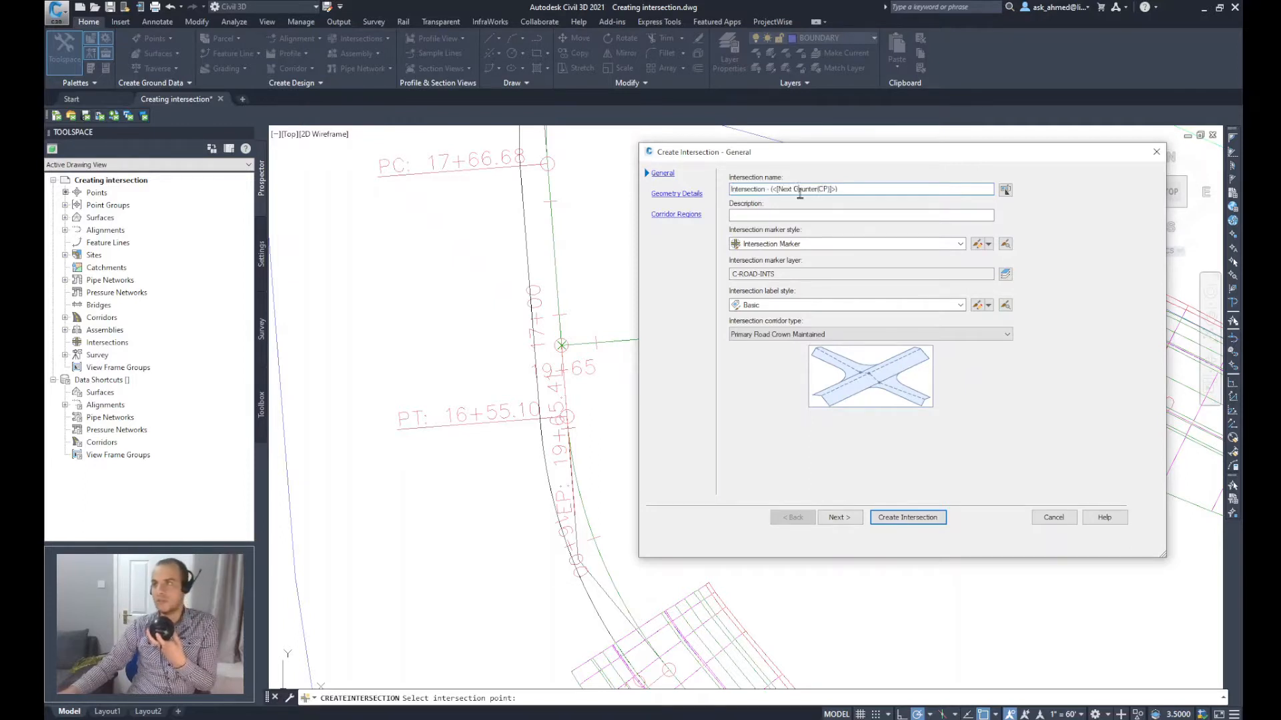
drag(767, 191, 861, 192)
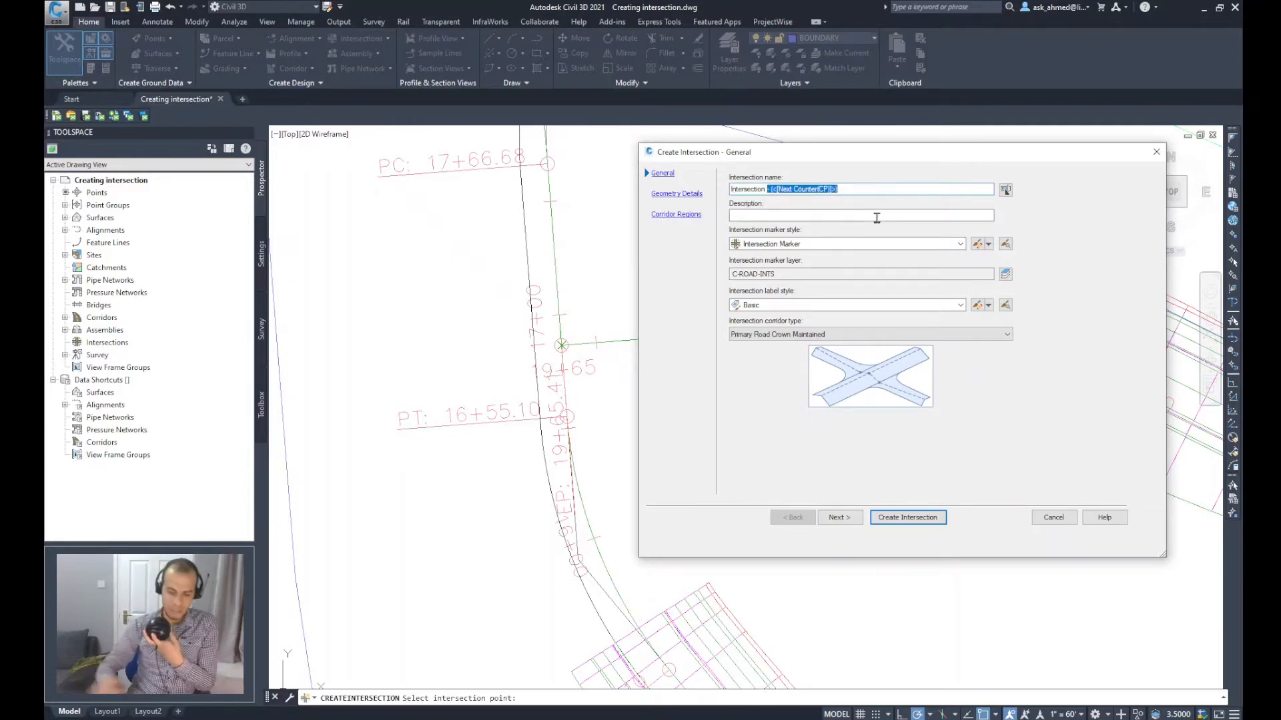
text(- 1)
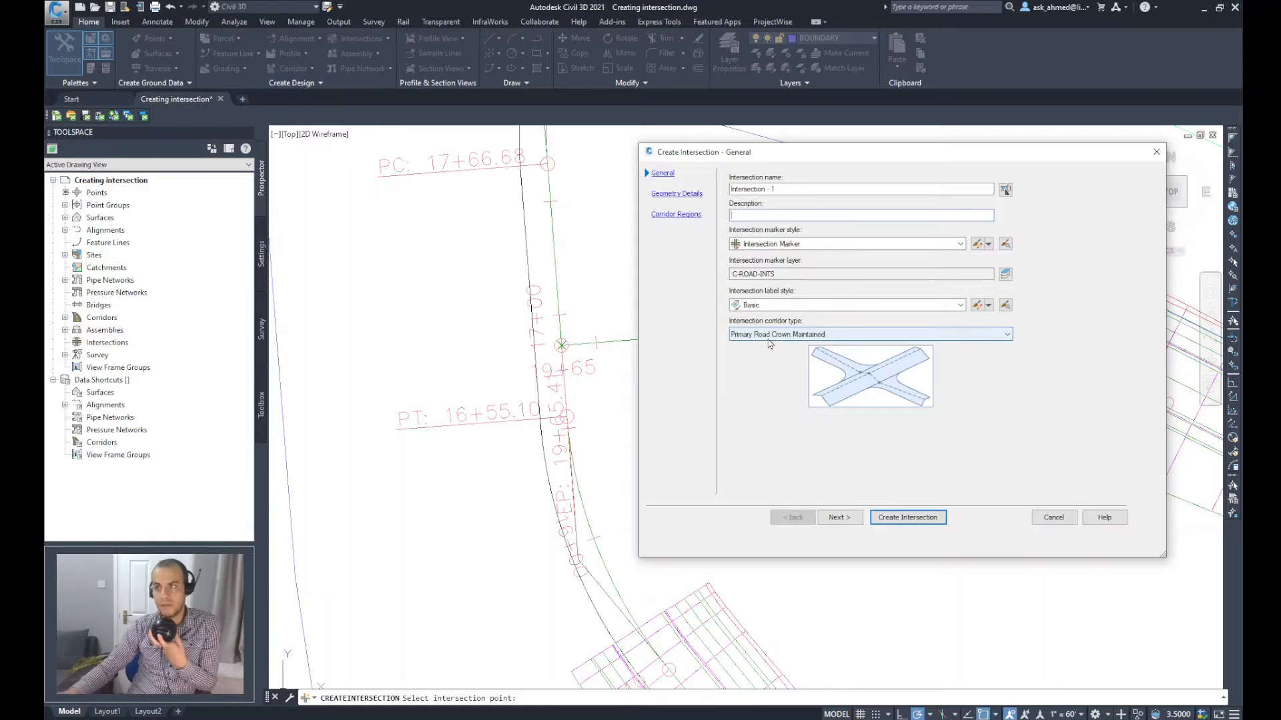
Step: Try the All Crowns Maintained corridor type for comparison and return to Primary Road Crown Maintained
click(807, 335)
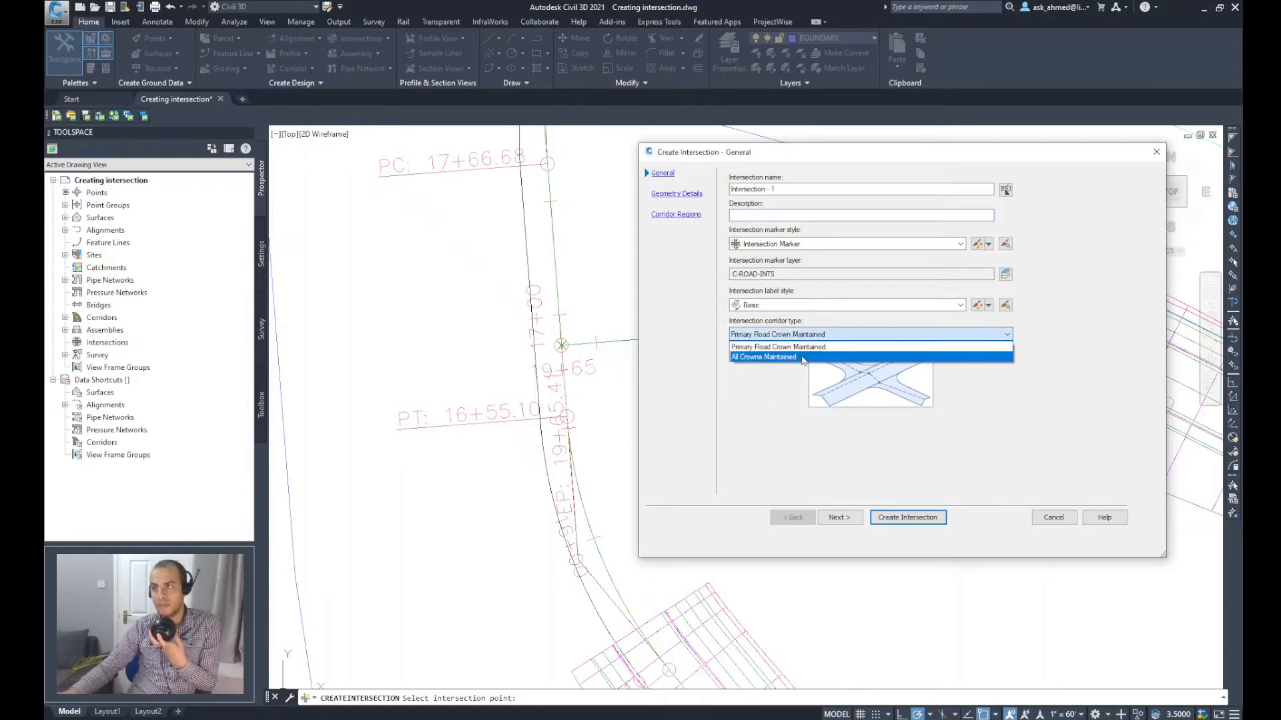
click(943, 402)
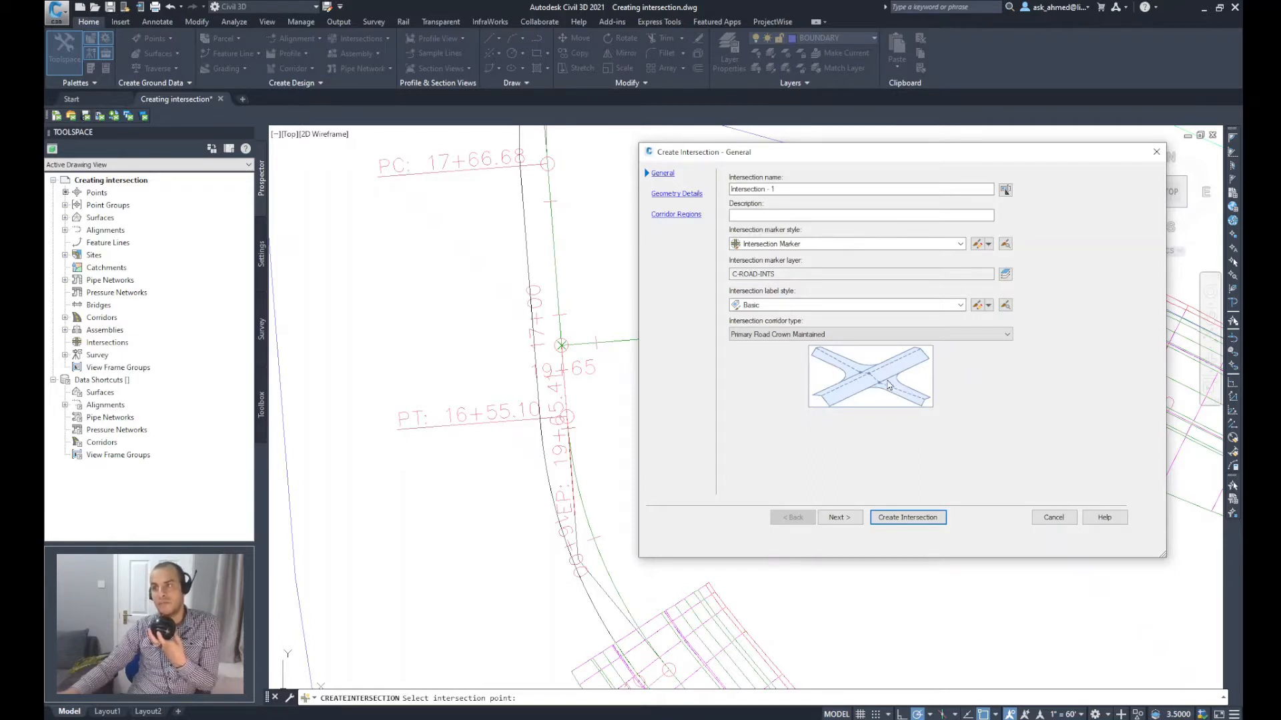
click(804, 335)
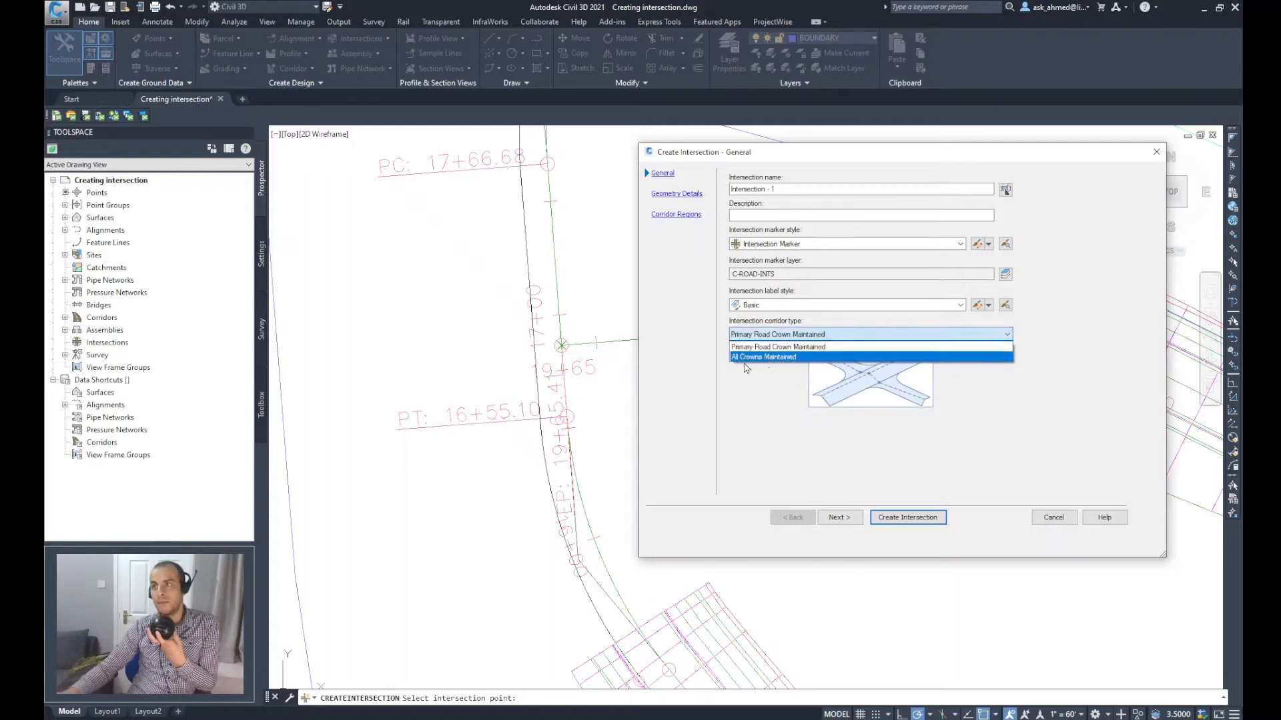
click(752, 357)
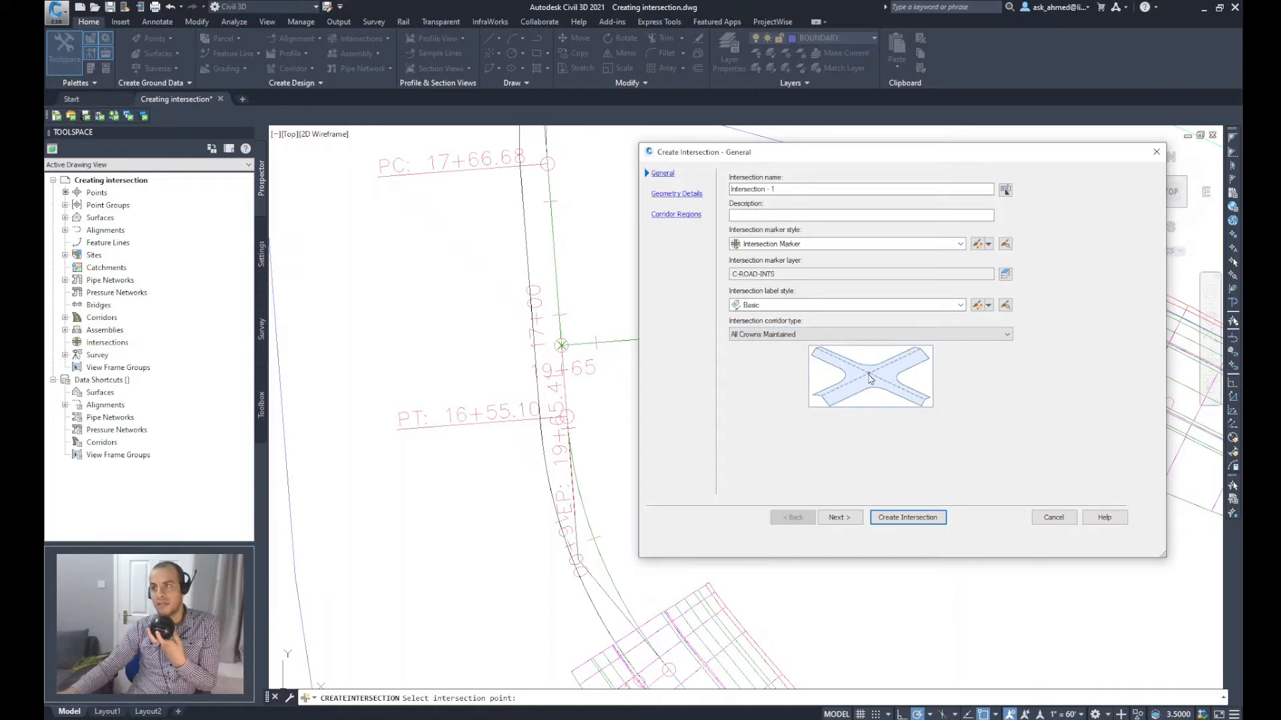
click(775, 335)
click(772, 357)
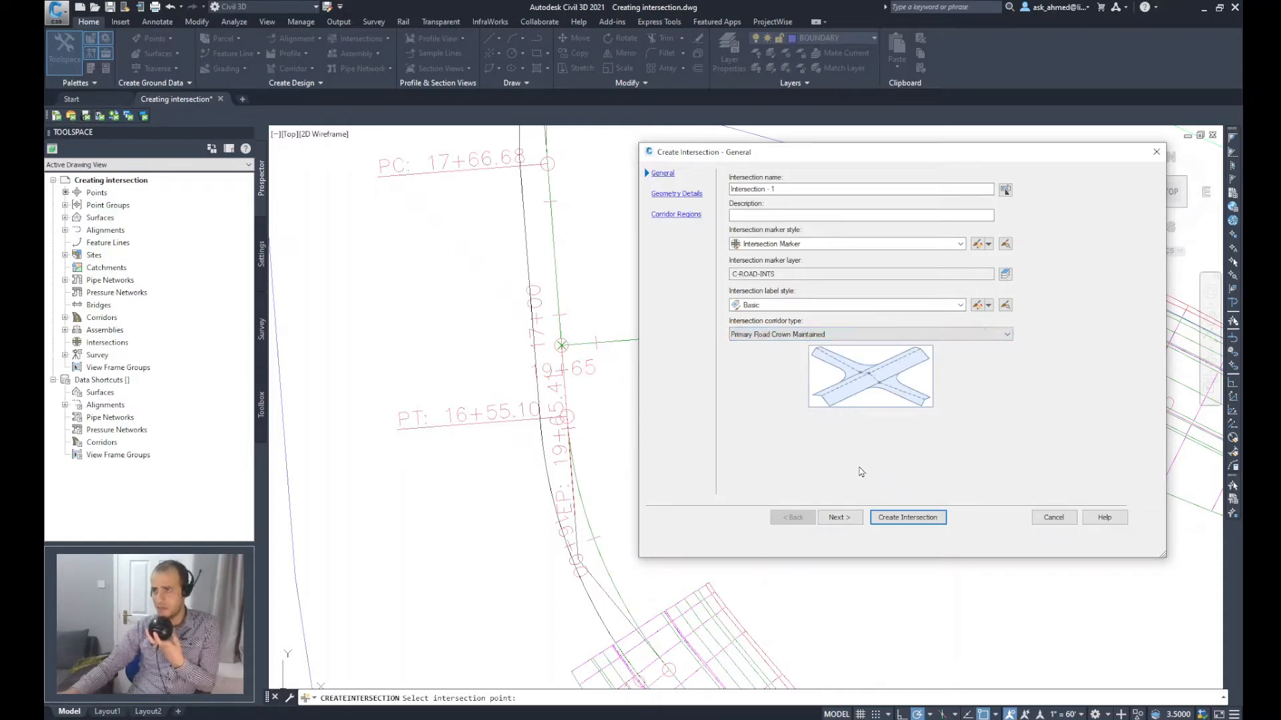
Step: Proceed to the geometry details and check the priority order of the intersecting alignments RD-1 and RD-2 against the drawing
click(838, 519)
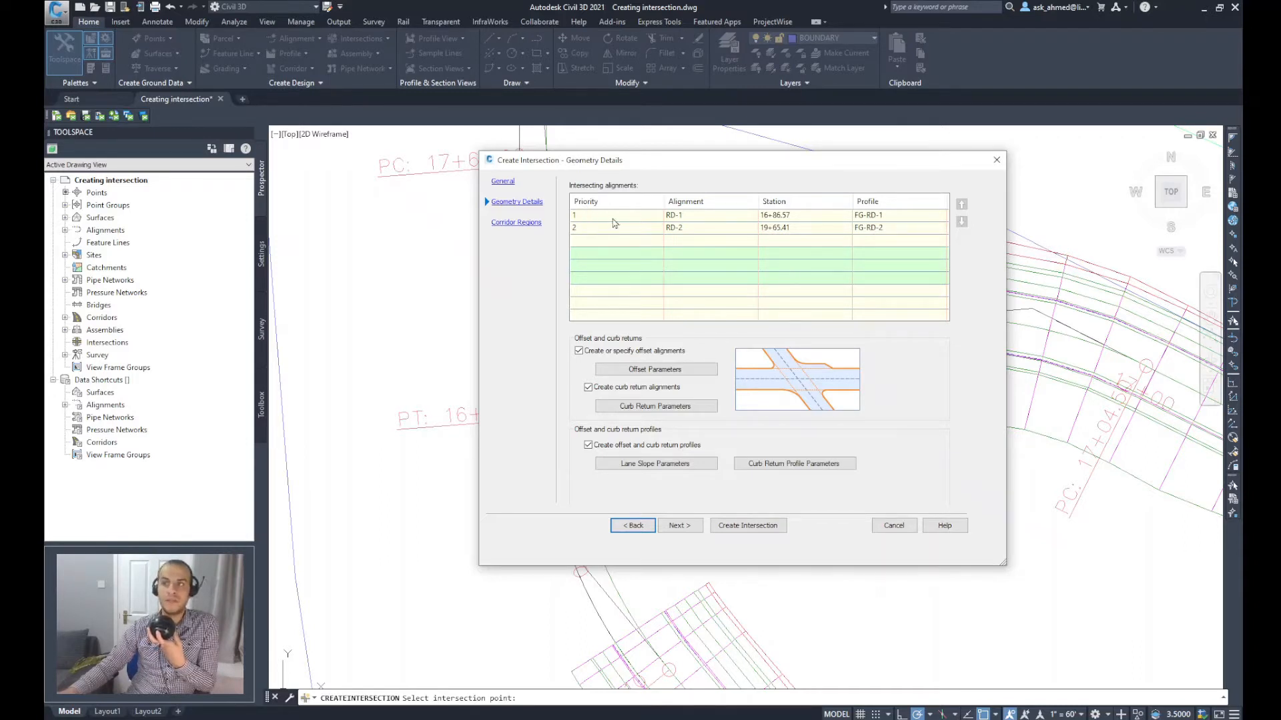
click(613, 218)
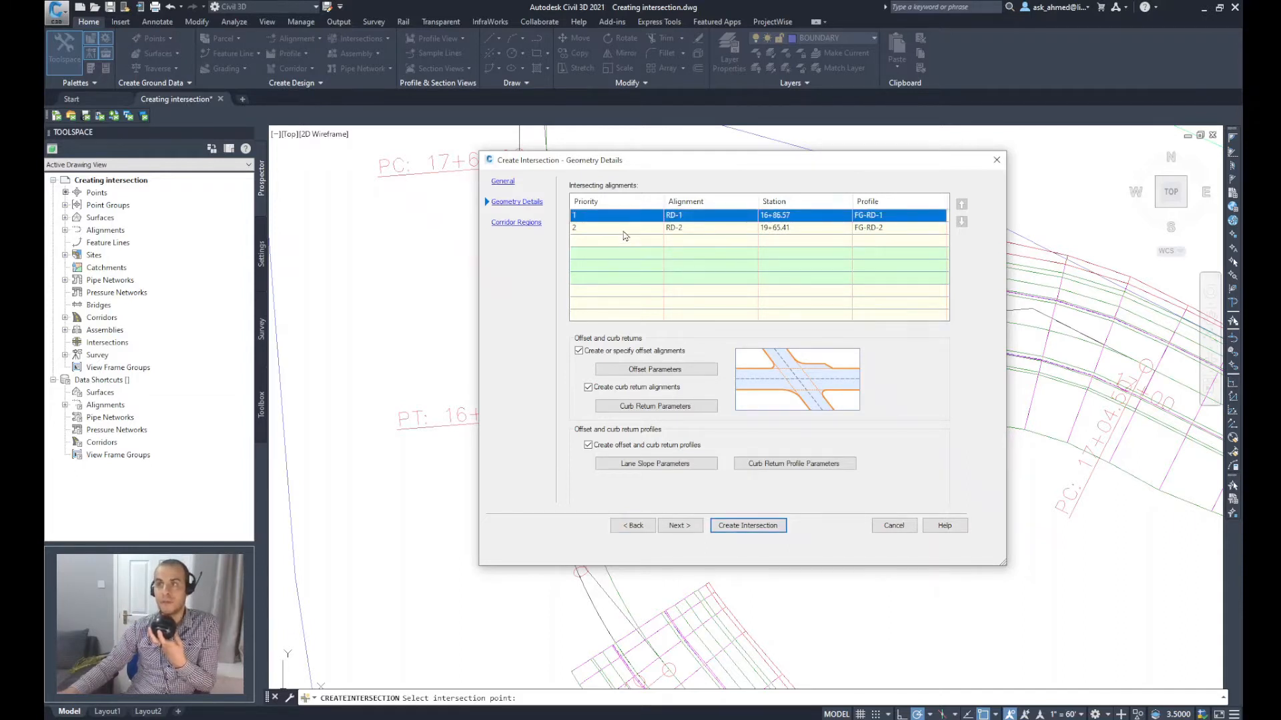
click(624, 231)
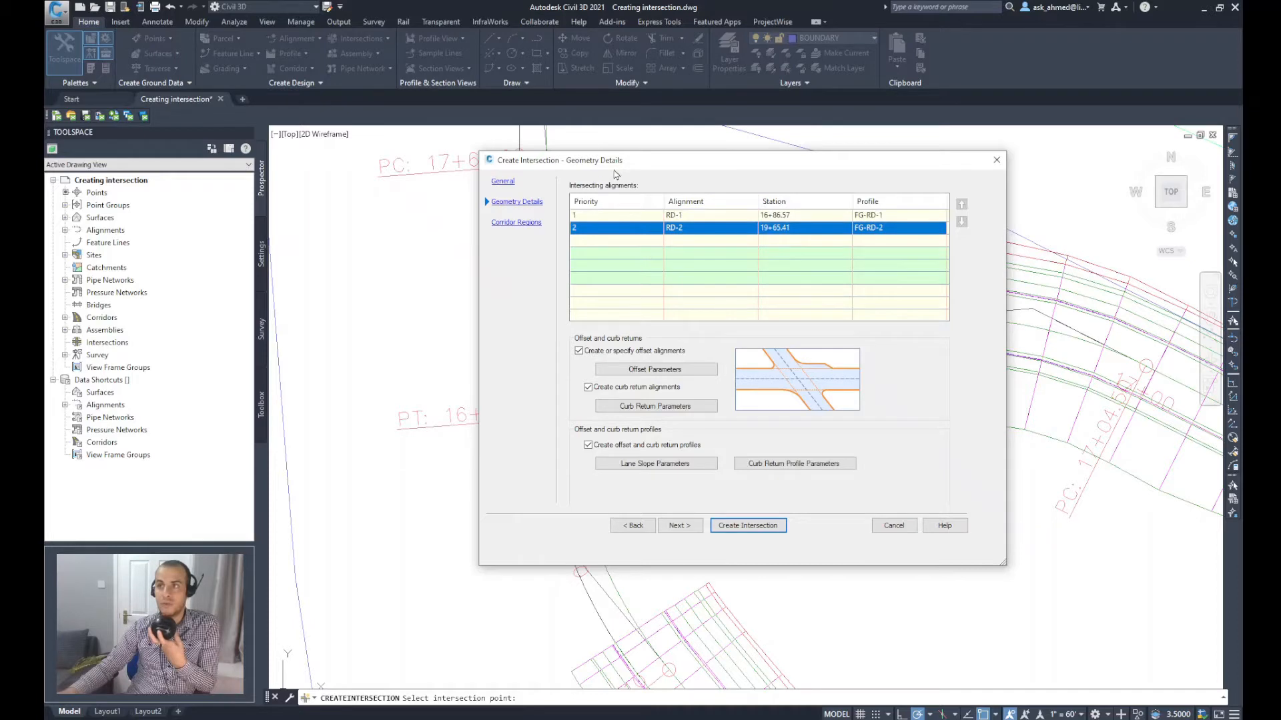
drag(618, 165, 861, 196)
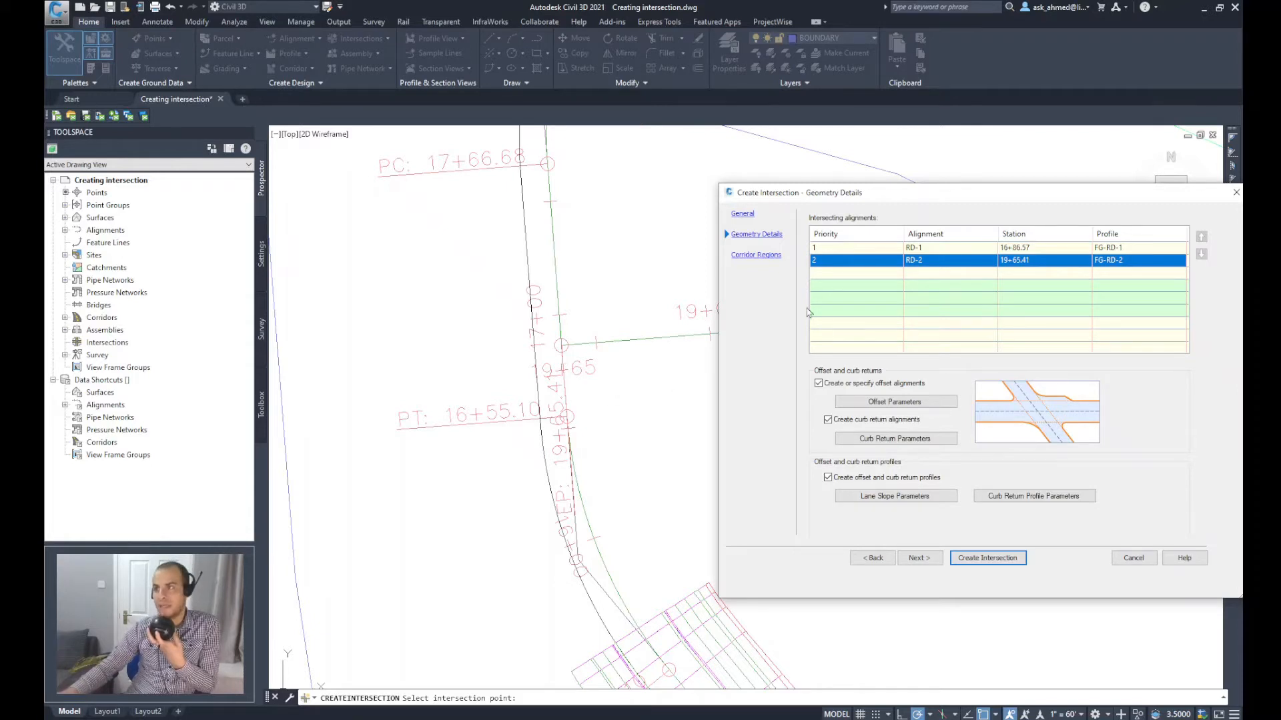
drag(874, 192, 619, 179)
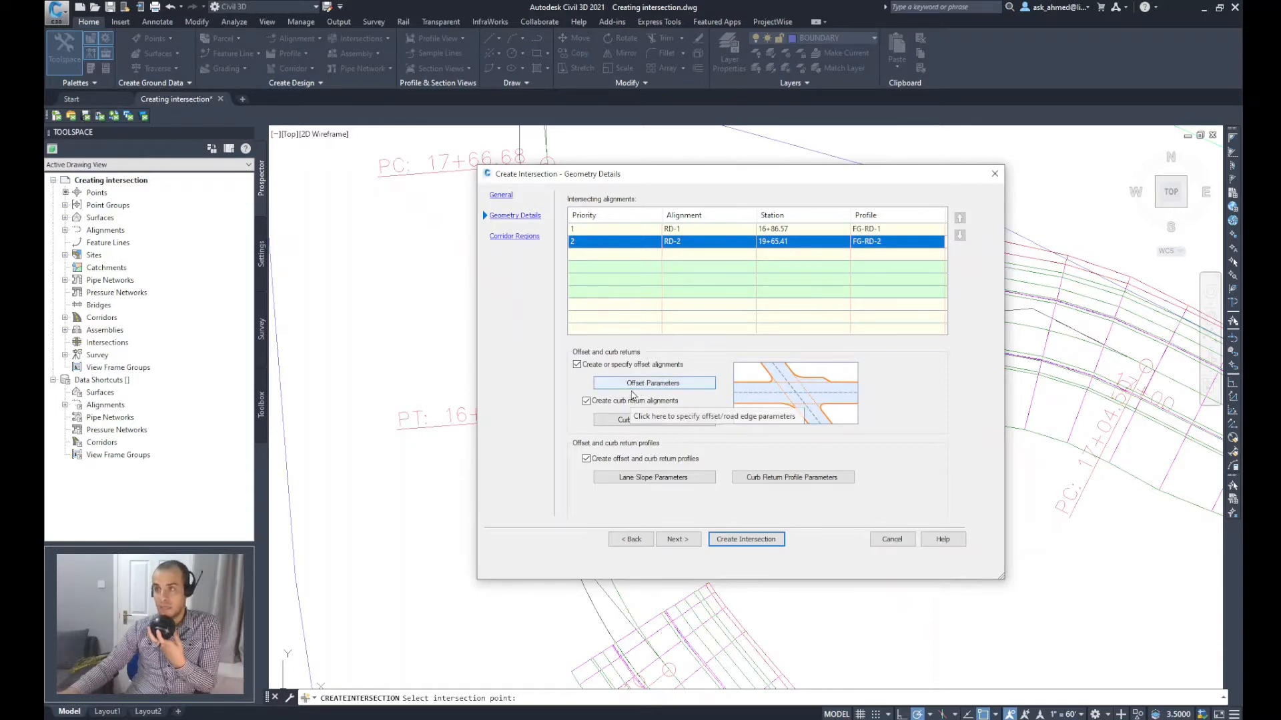
Step: Review the intersection offset parameters and accept the default left and right offsets for the primary and secondary roads
click(638, 387)
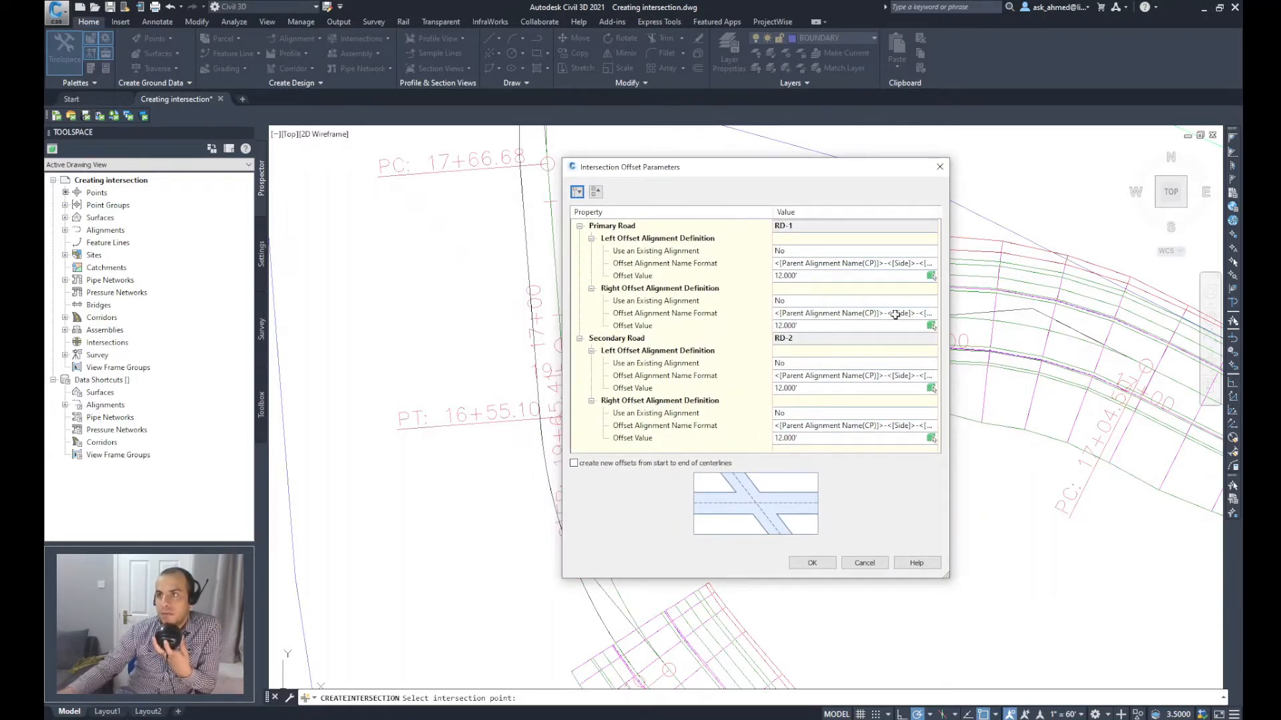
drag(948, 577, 1064, 584)
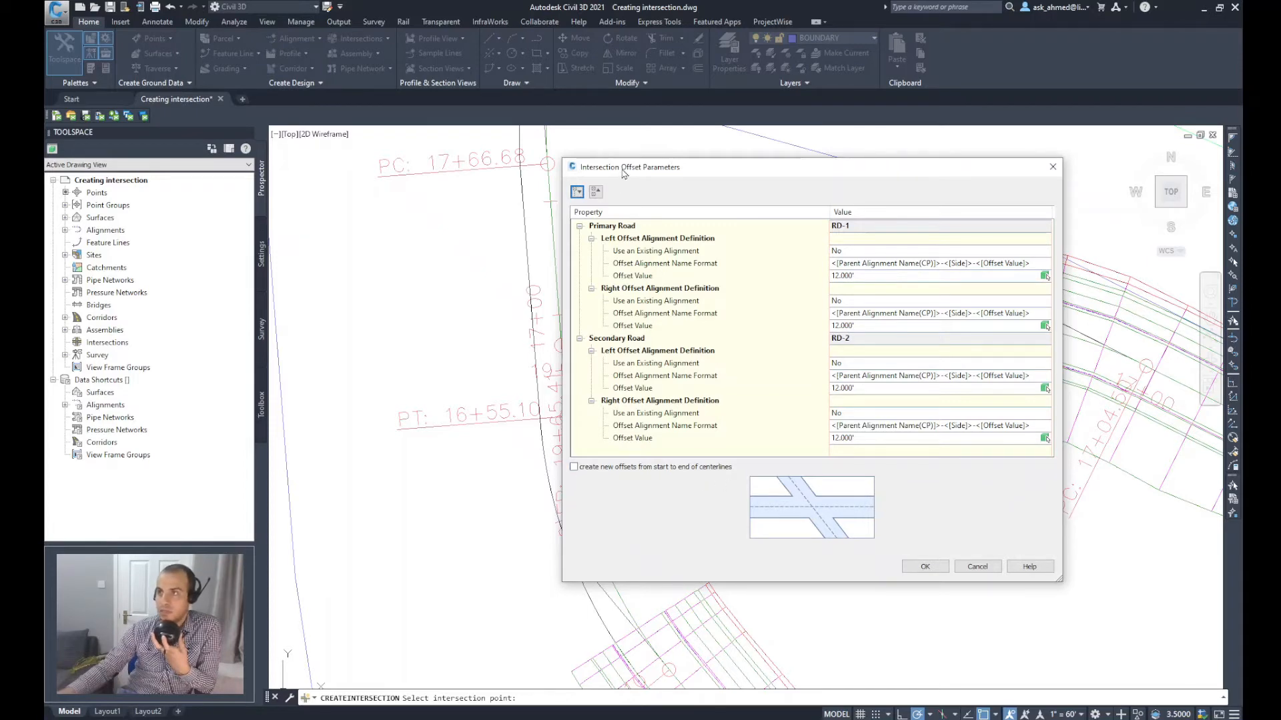
drag(623, 172, 673, 165)
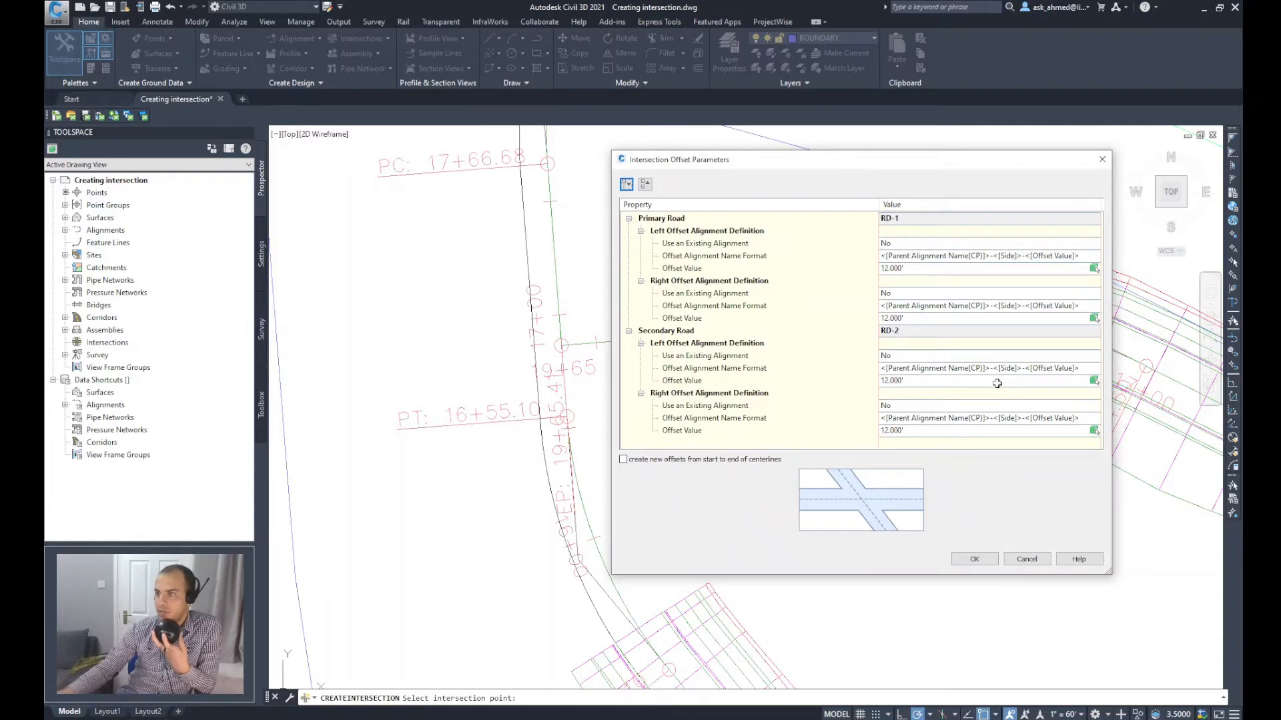
click(975, 563)
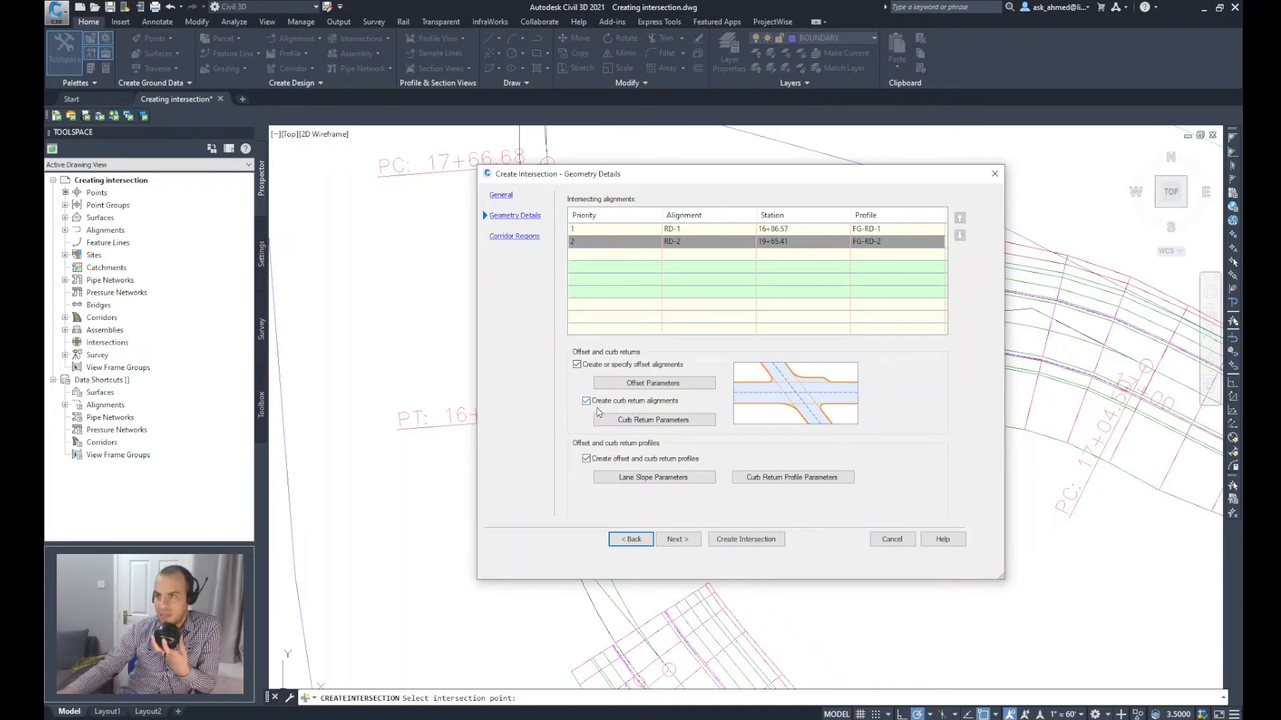
Step: Set the circular fillet curb return radius of the NE quadrant to 35 feet and switch to the SE quadrant
click(631, 424)
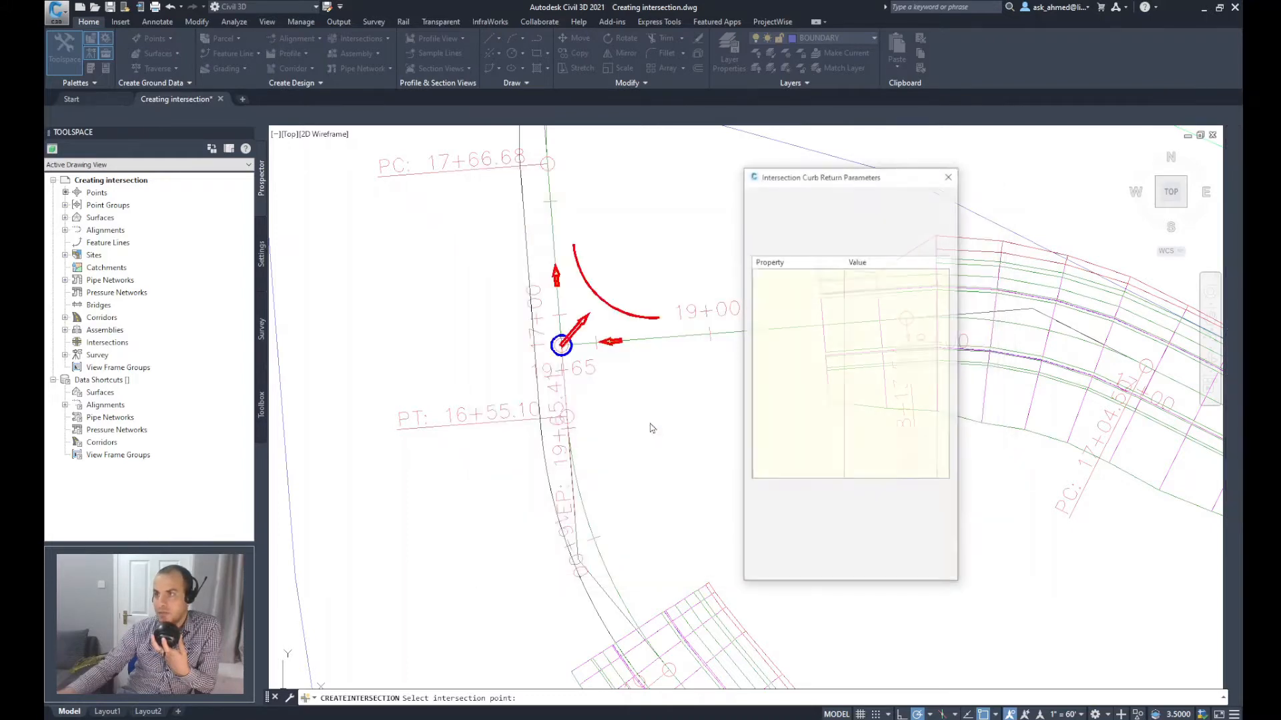
drag(808, 182, 773, 176)
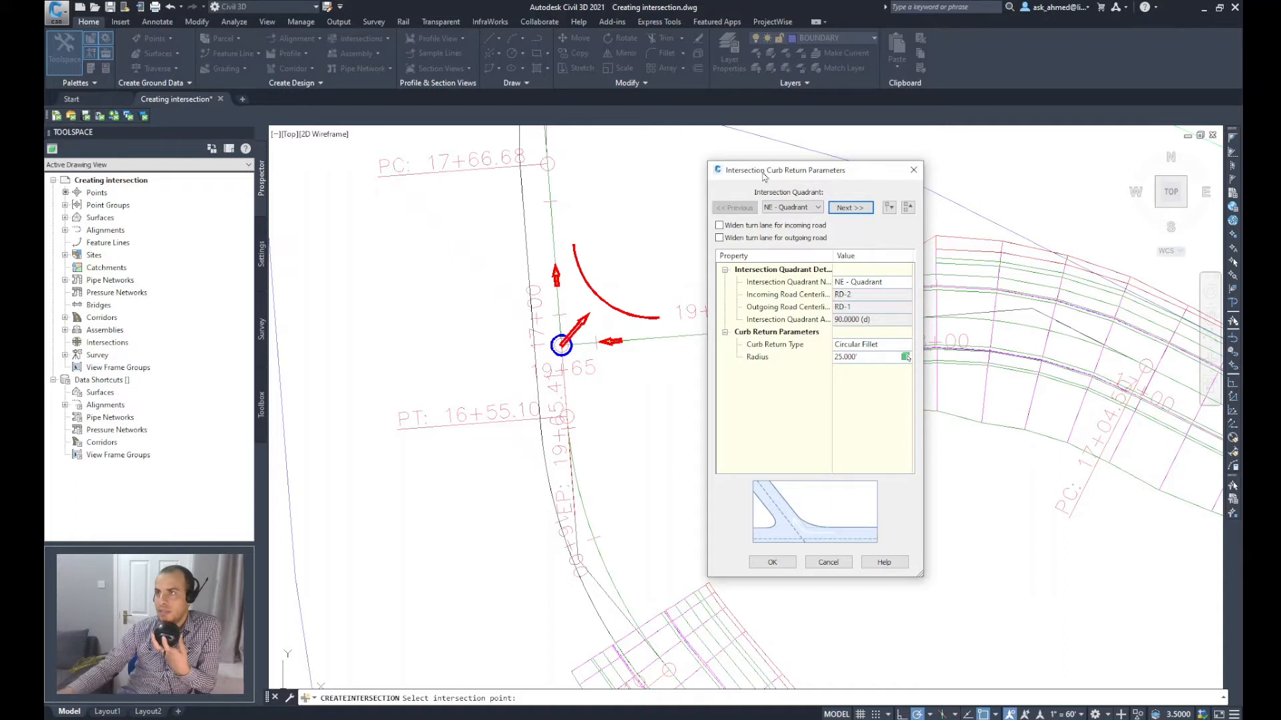
drag(766, 173, 771, 173)
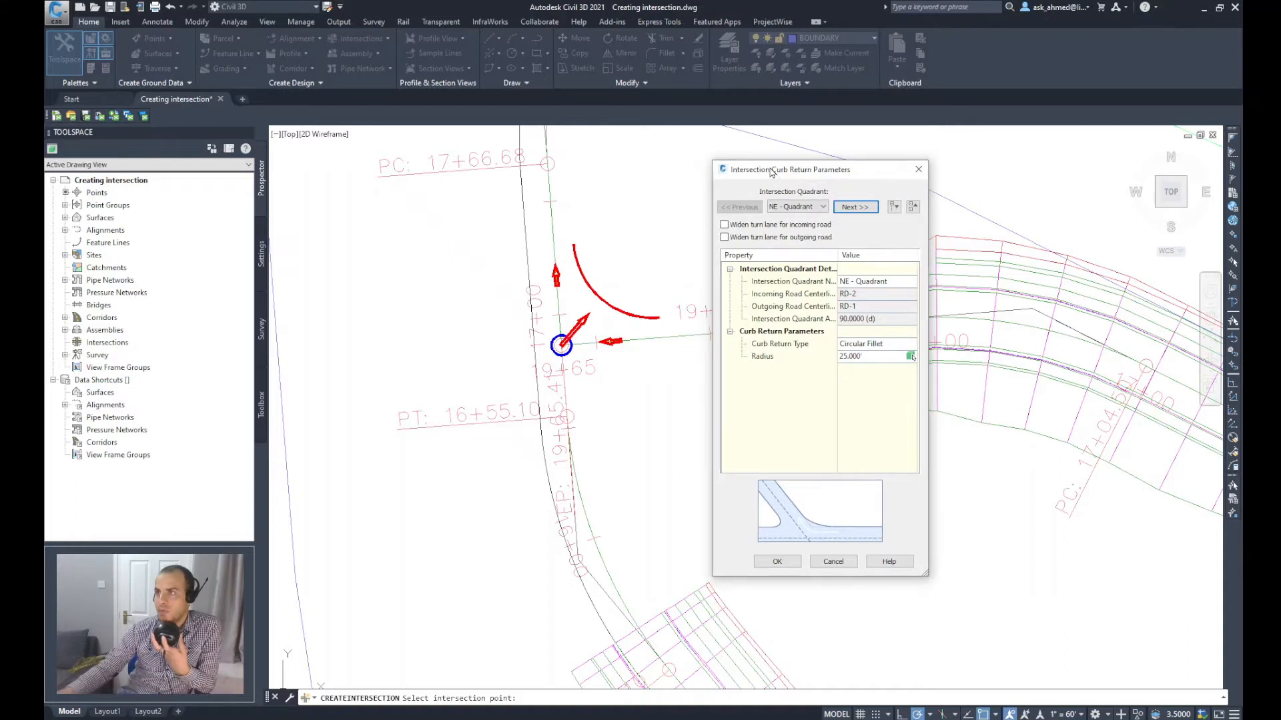
click(851, 210)
click(850, 209)
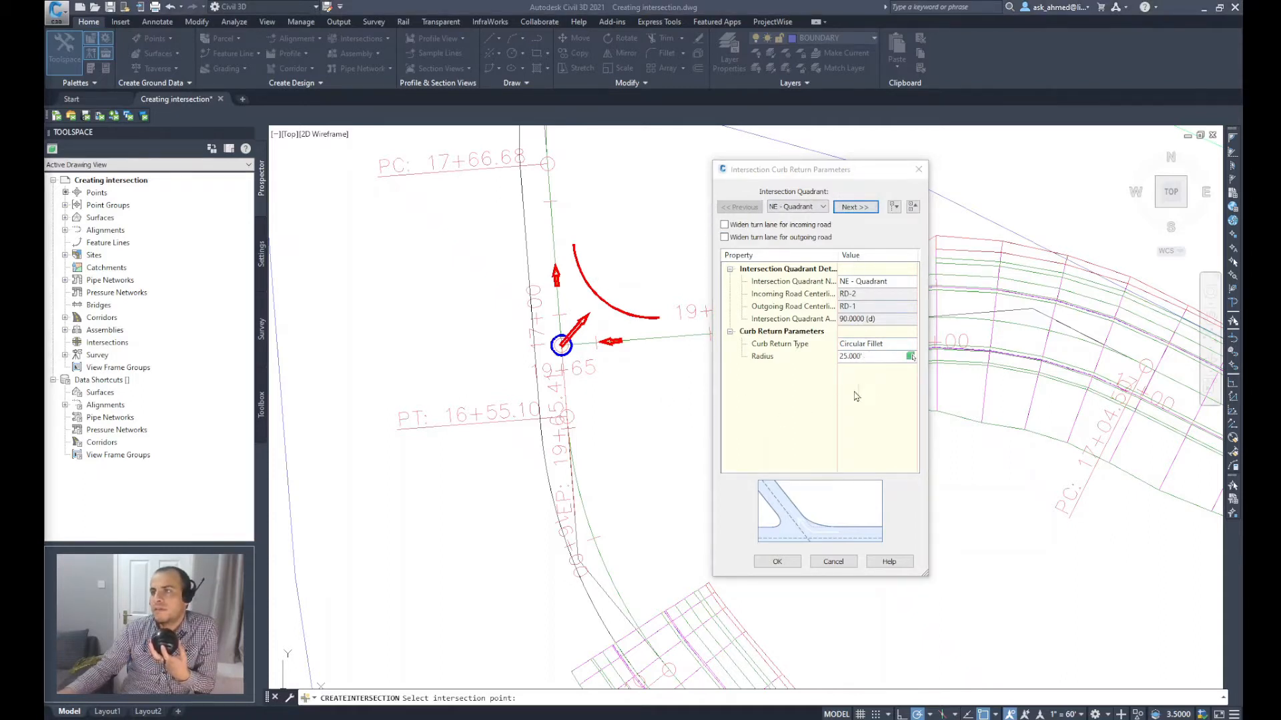
click(879, 357)
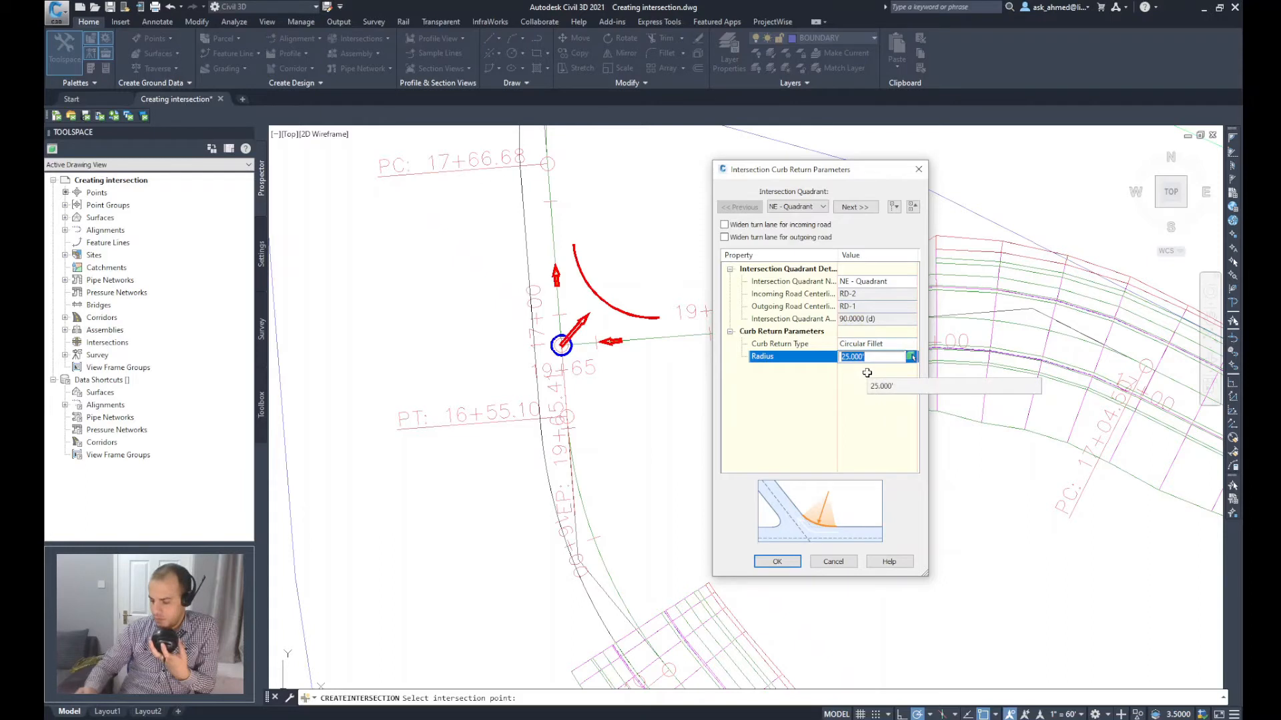
text(35)
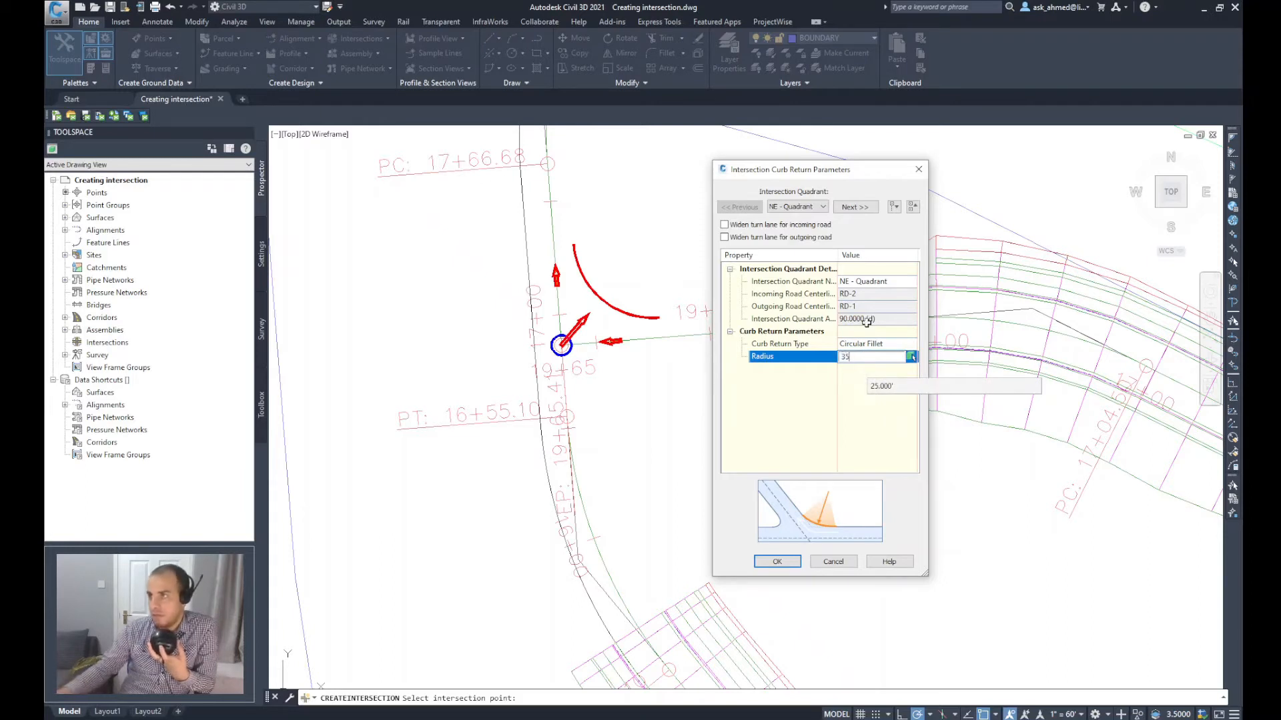
click(861, 207)
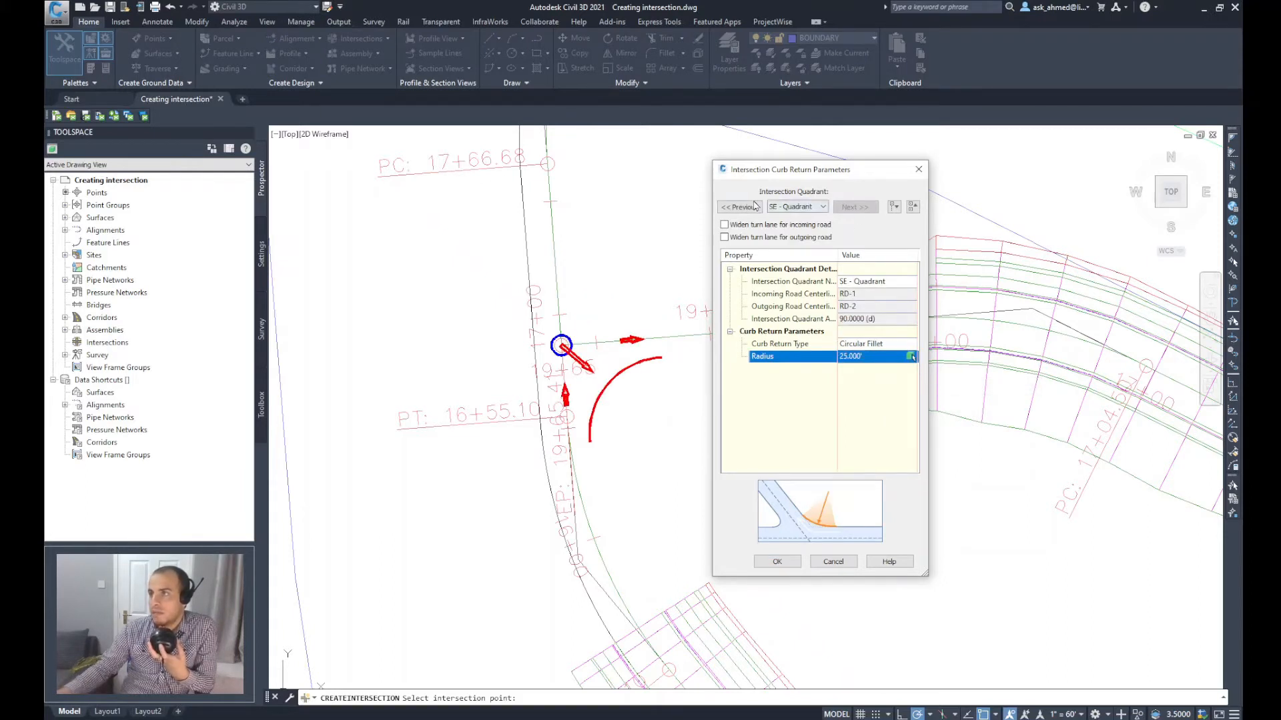
Step: Set the circular fillet curb return radius of the SE quadrant to 35 feet and accept the curb return parameters
text(35)
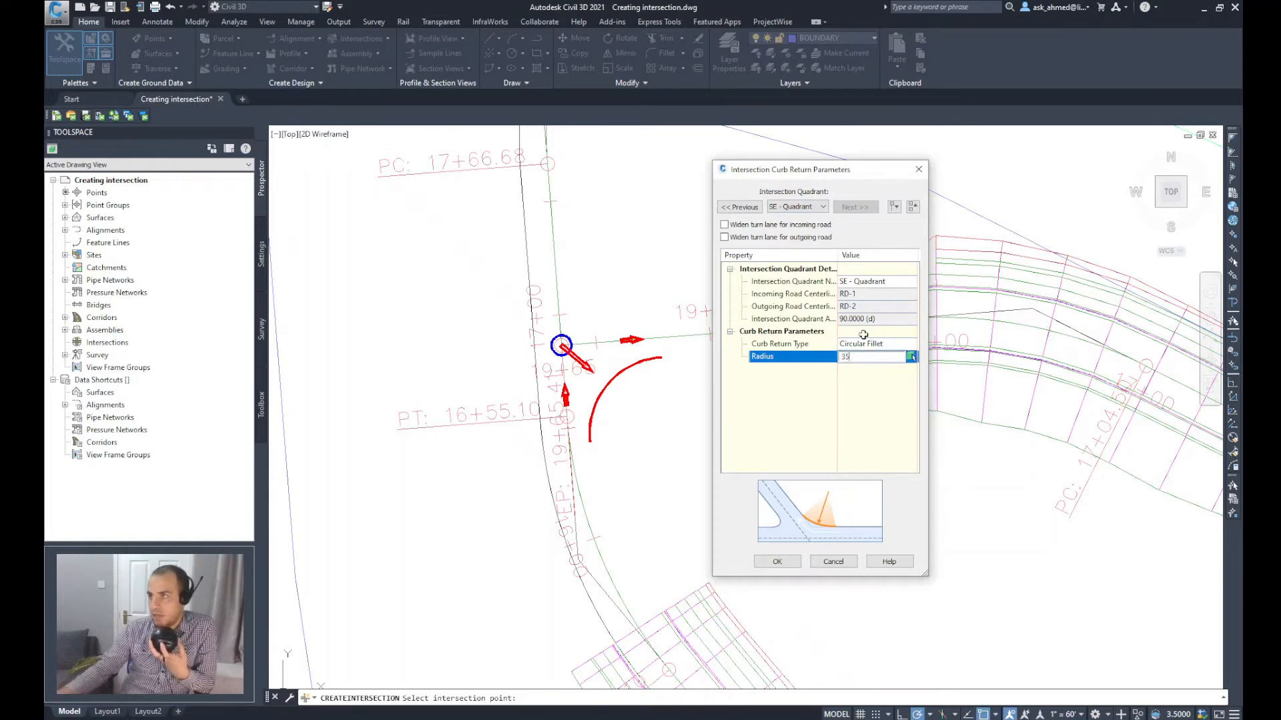
key(Return)
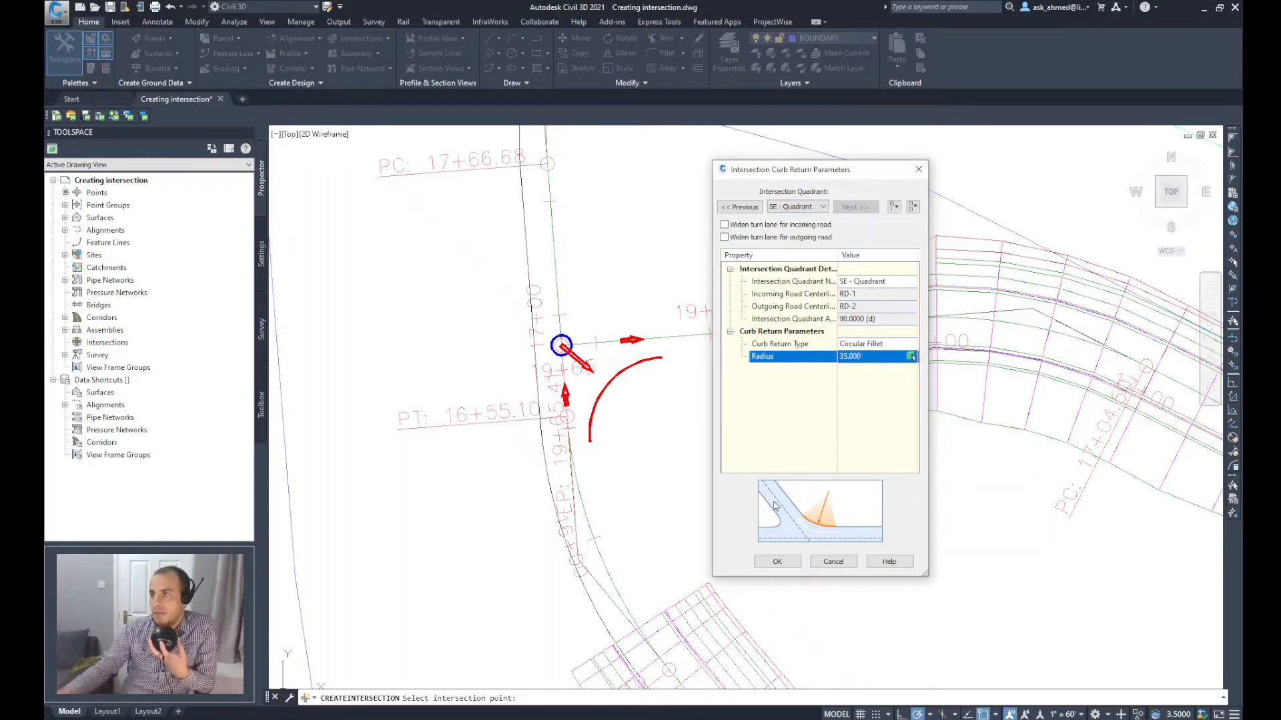
click(777, 562)
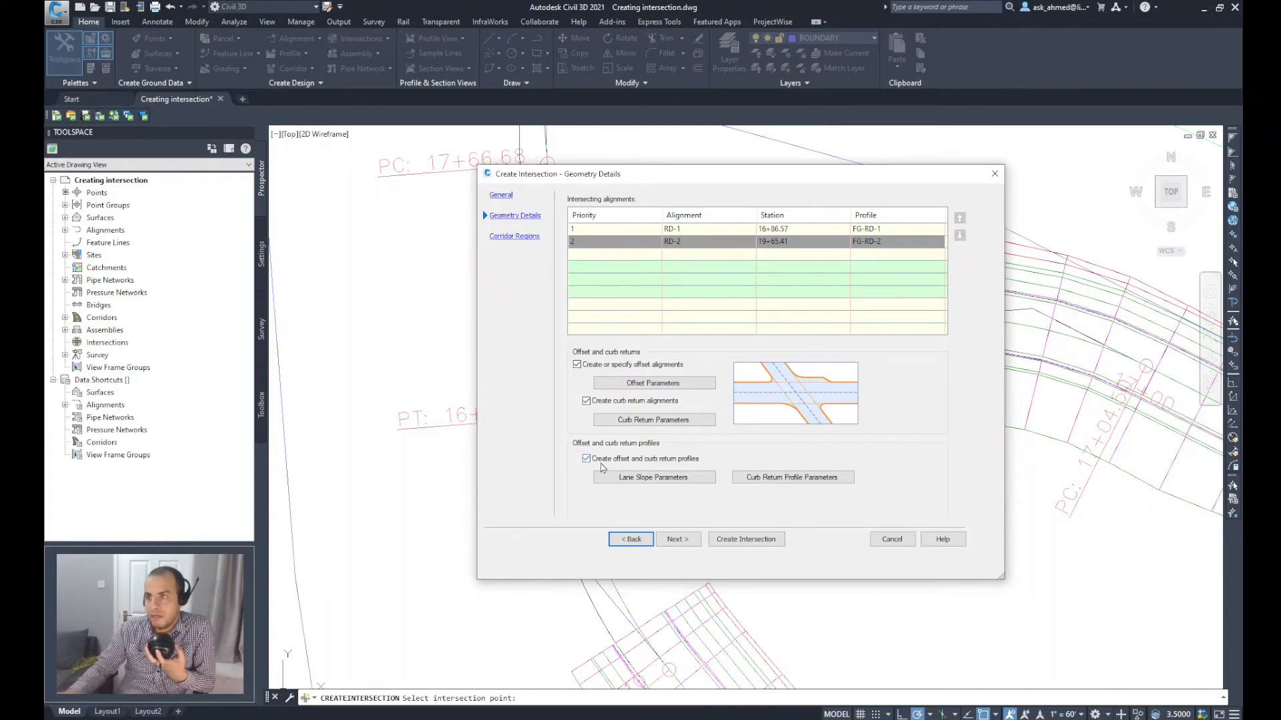
Step: Review the lane slope parameters and the curb return profile parameters of the intersection, accepting the defaults in both
click(638, 482)
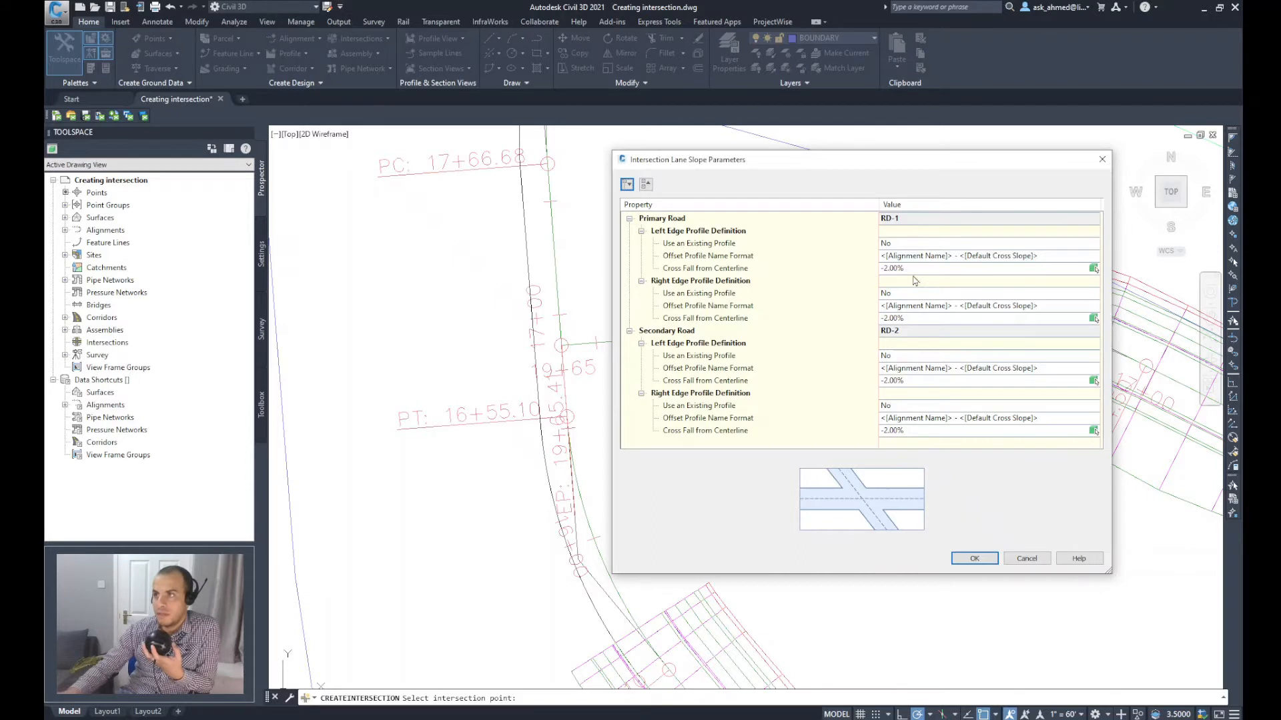
drag(706, 168, 719, 164)
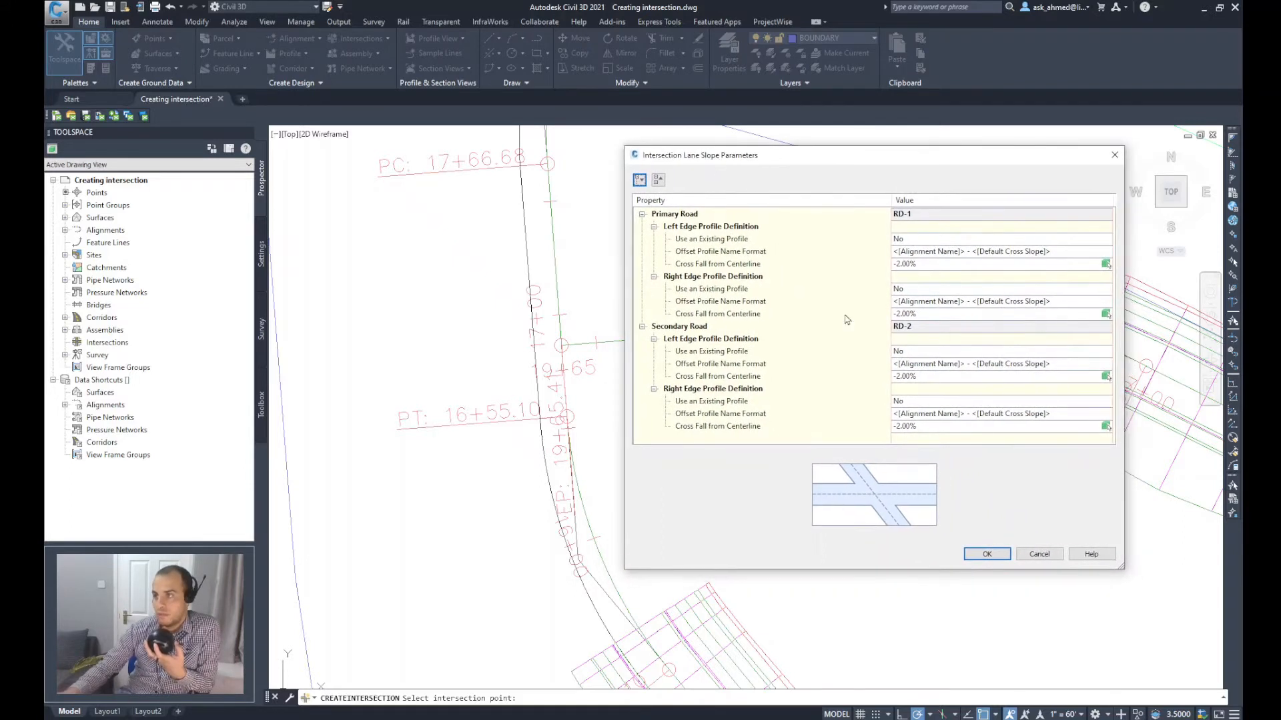
click(988, 556)
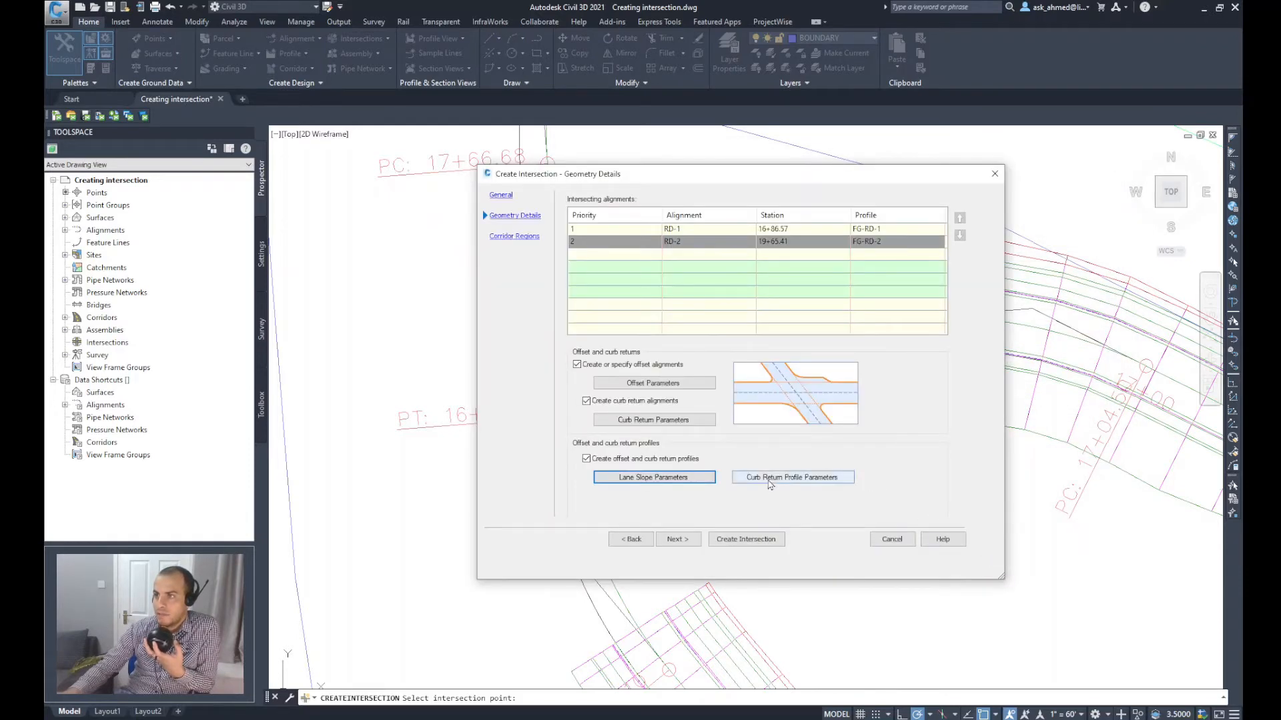
click(780, 485)
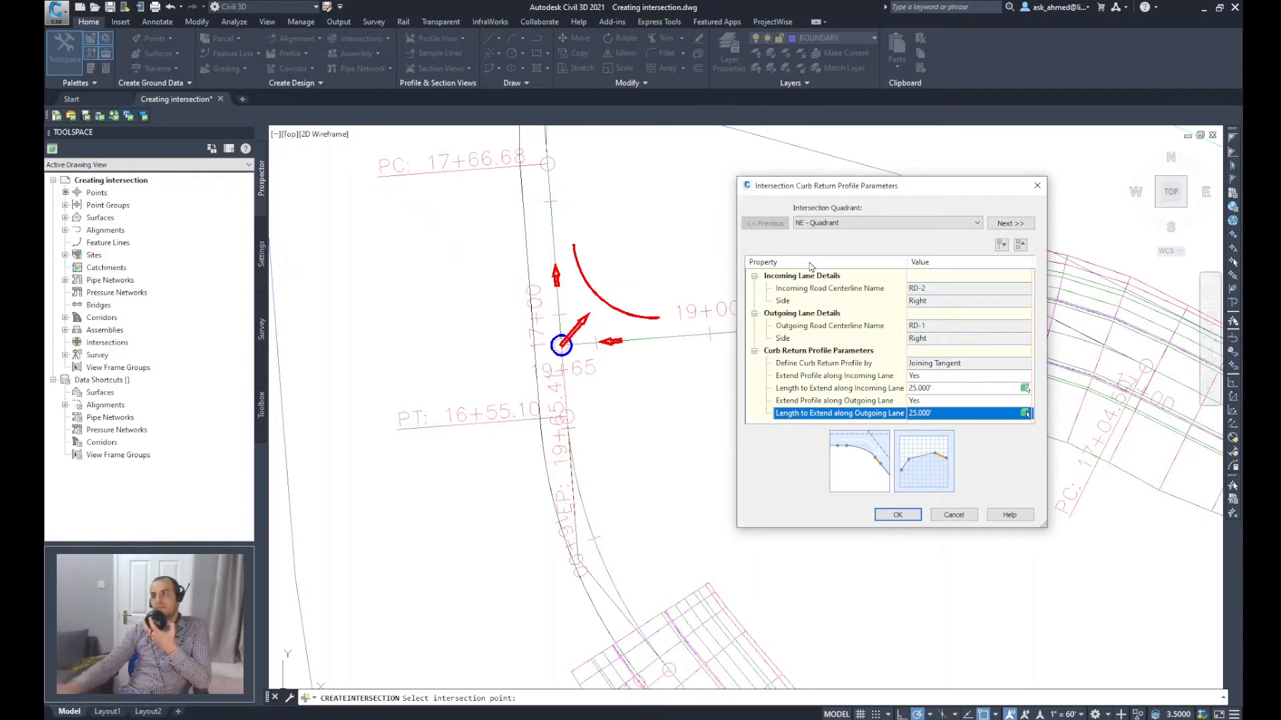
drag(860, 187, 846, 188)
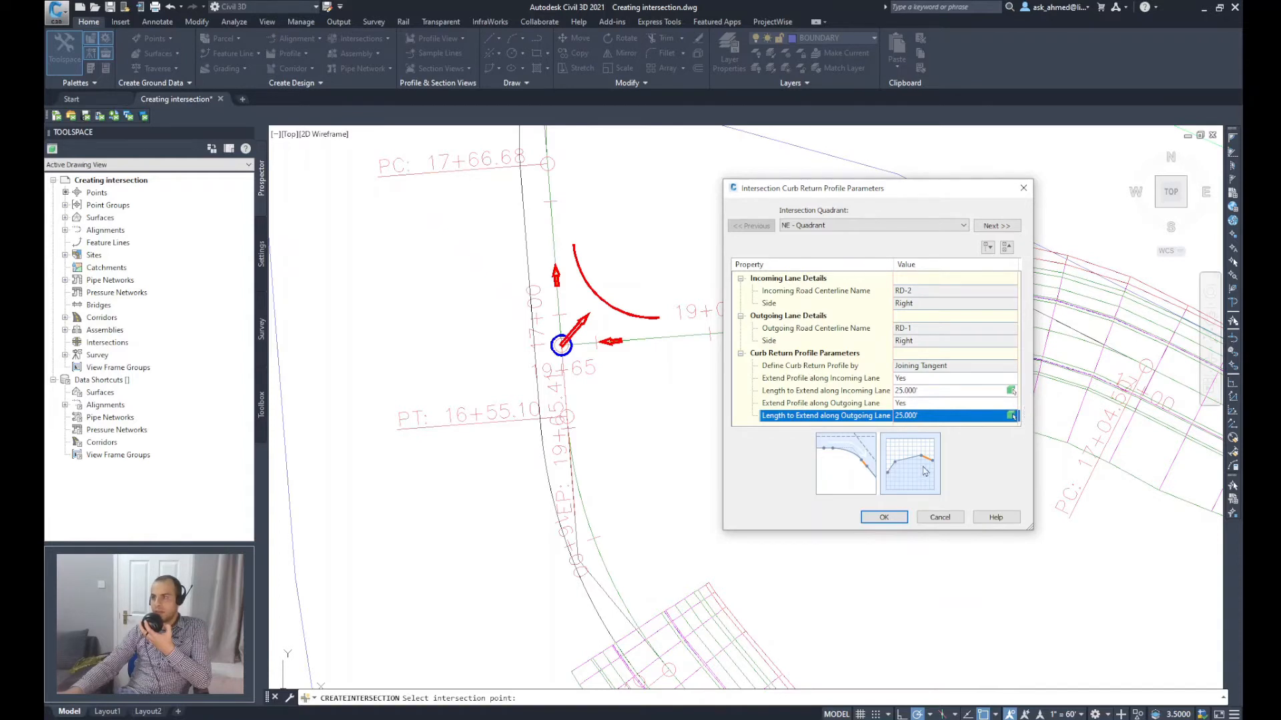
click(898, 520)
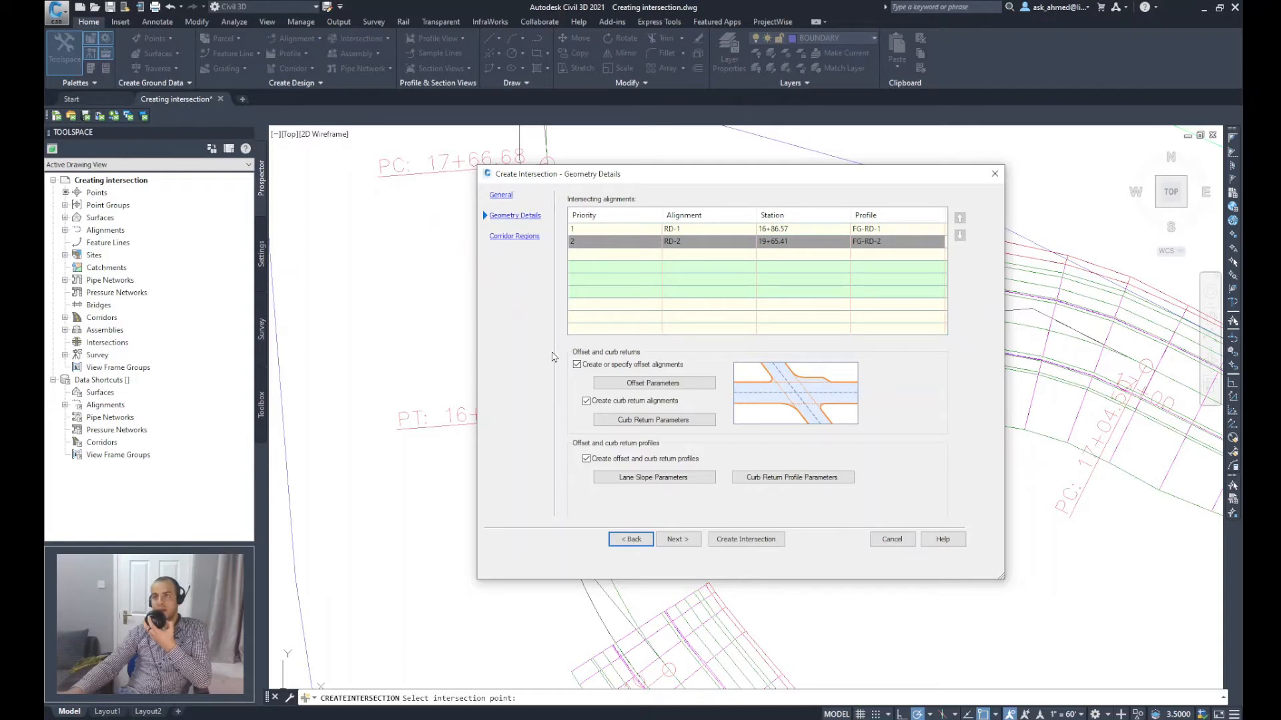
Step: Proceed to the corridor regions and add the intersection to the existing Corridor - 1, with EG as the daylight surface
click(676, 540)
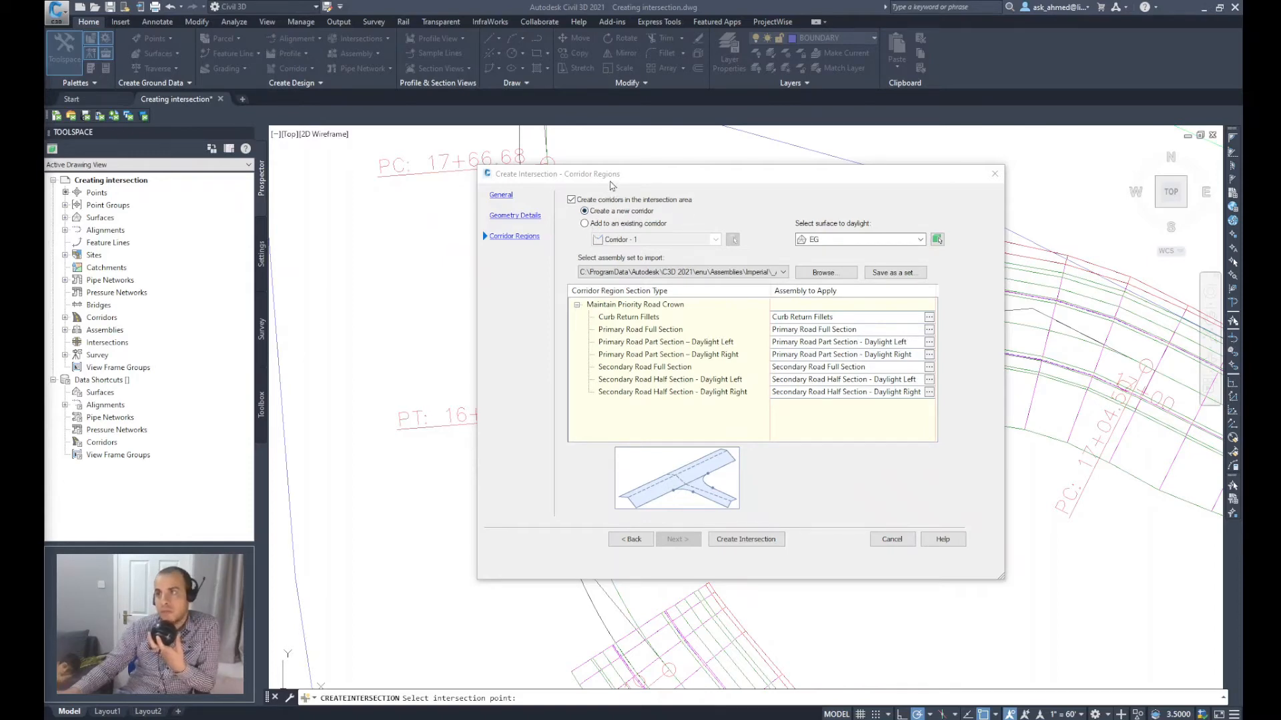
drag(611, 182, 497, 168)
click(470, 211)
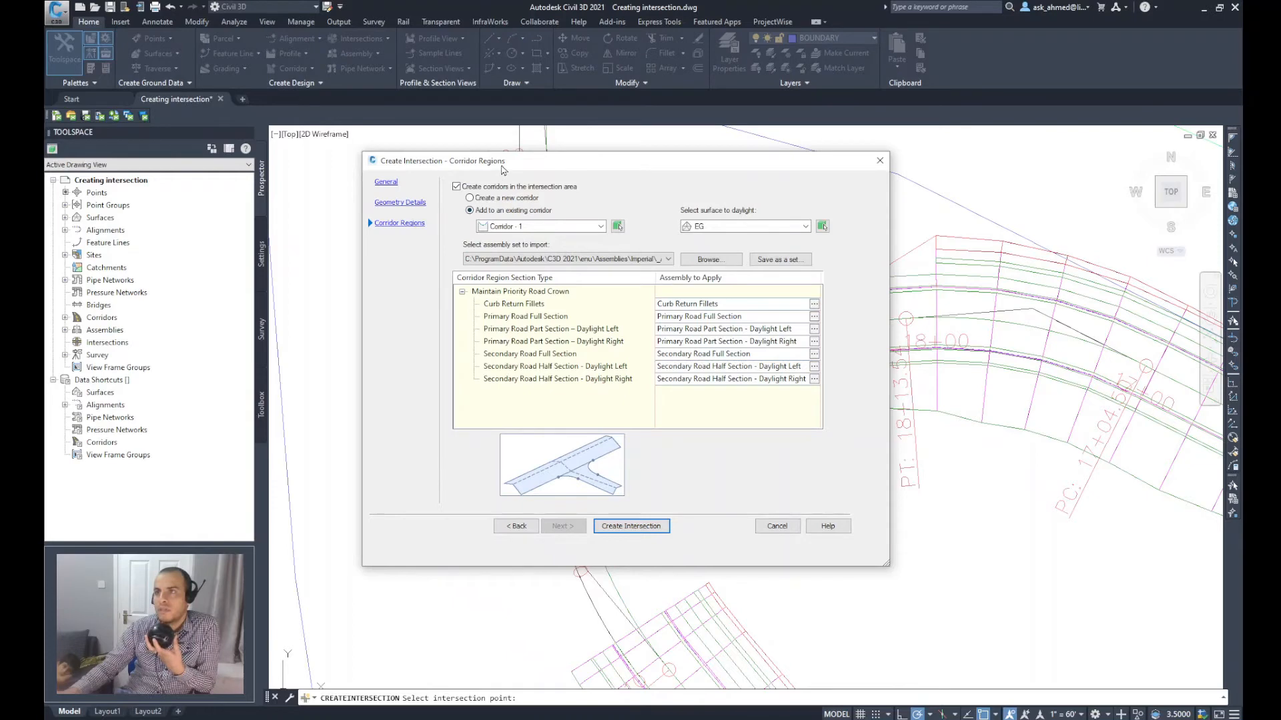
drag(502, 167, 547, 172)
click(647, 233)
click(647, 236)
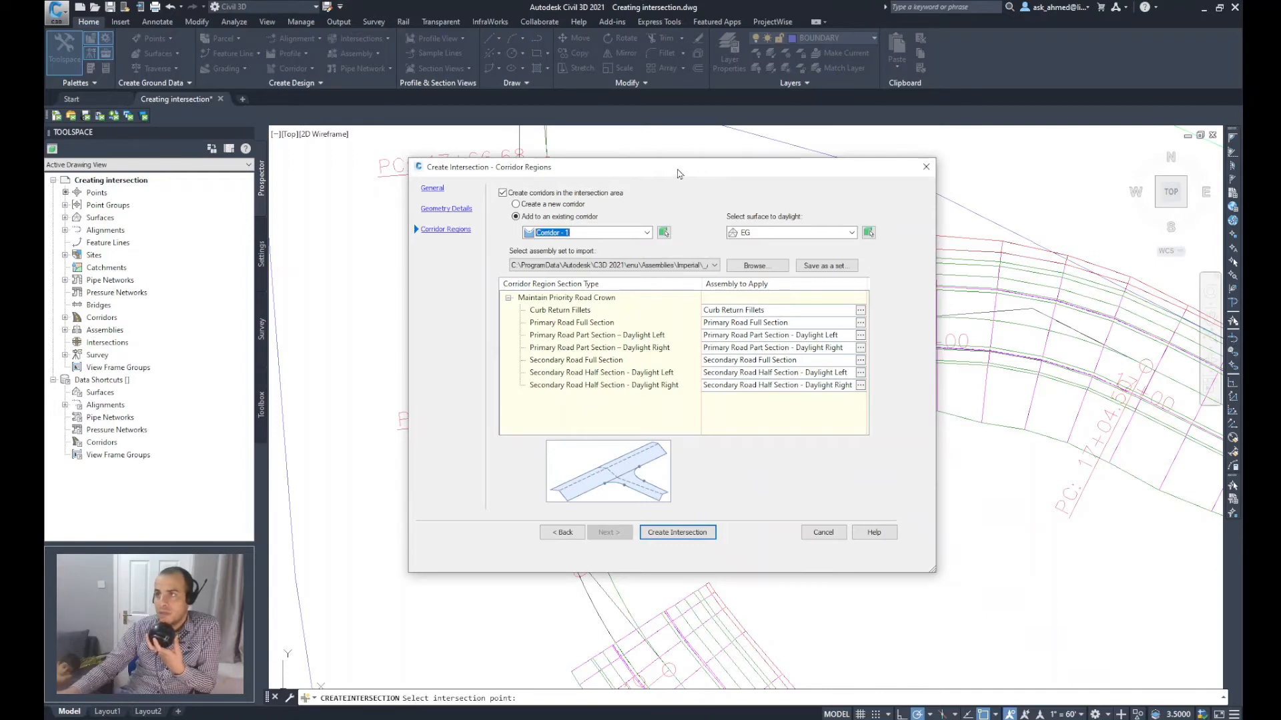
drag(679, 173, 670, 176)
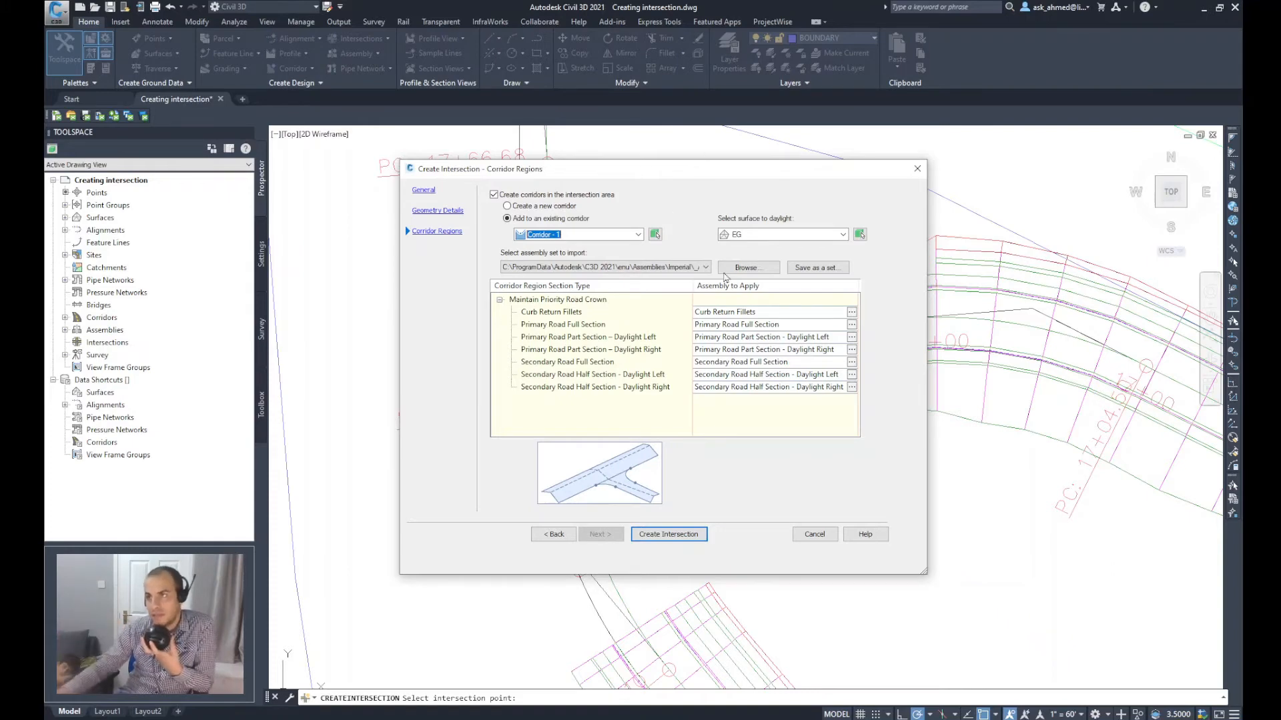
click(794, 237)
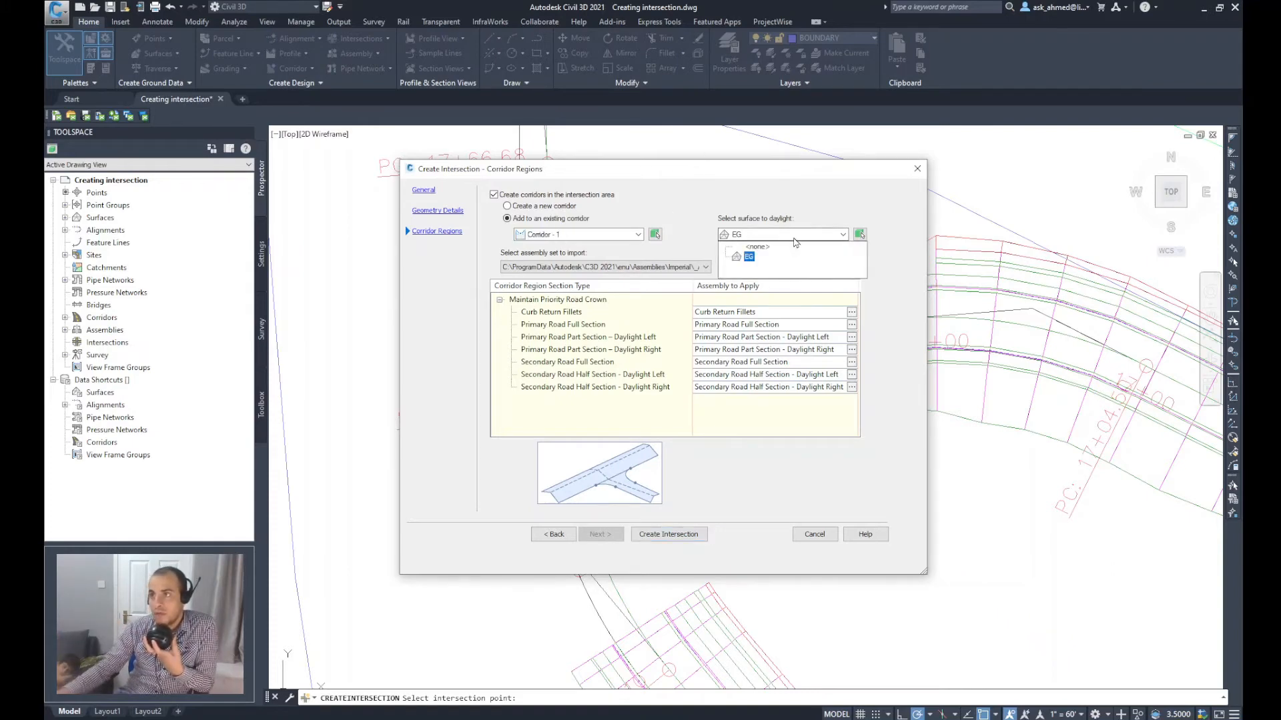
click(748, 258)
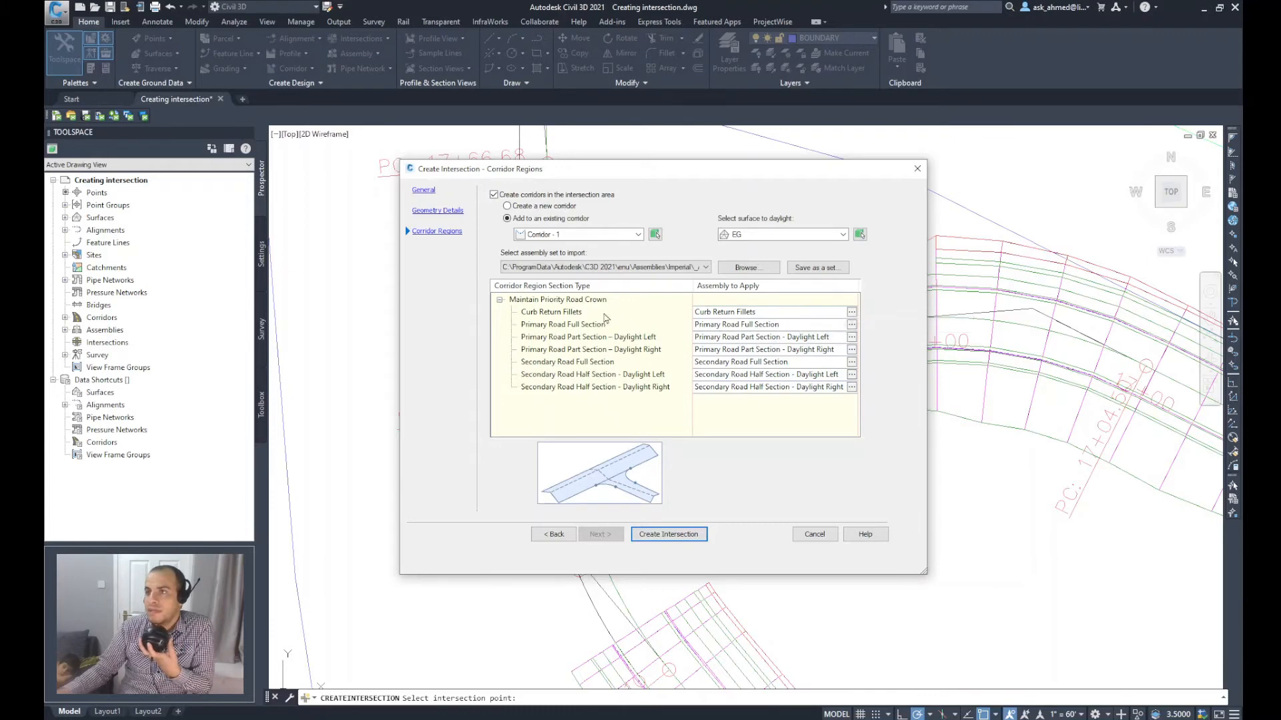
Step: Assign the Primary Road Full Section 50 ft assembly to the Primary Road Full Section region
click(851, 324)
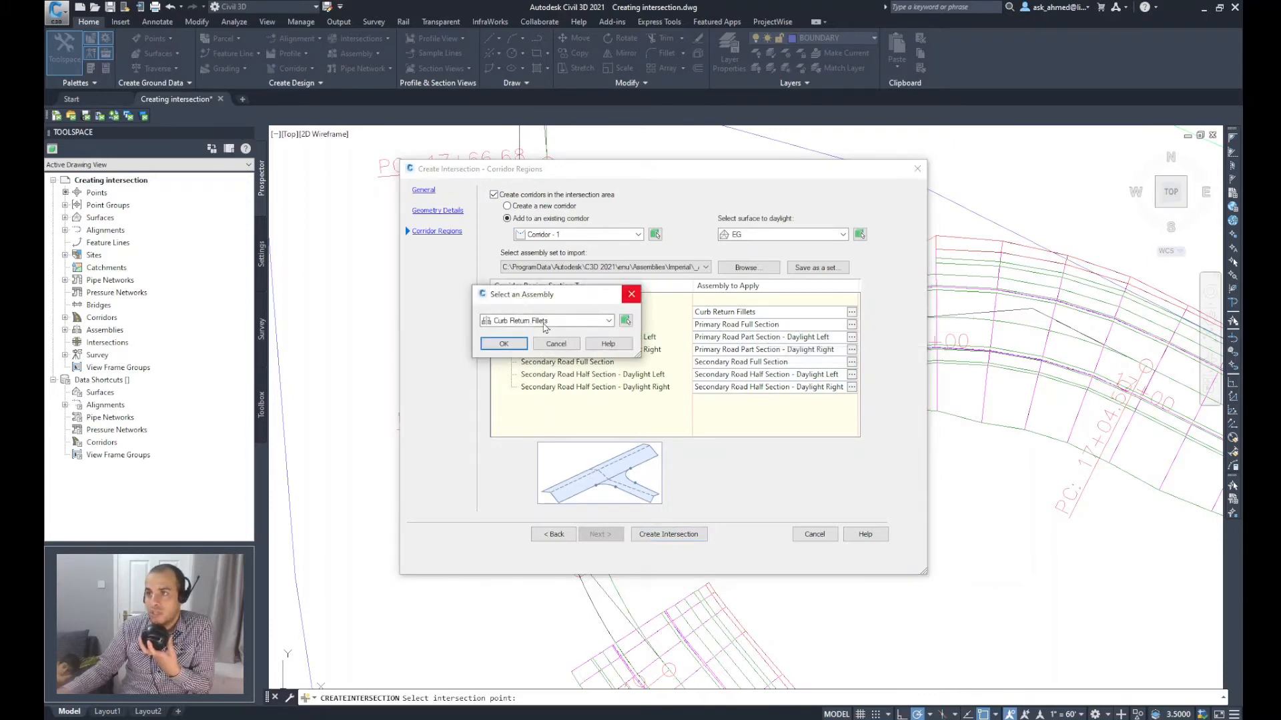
click(545, 323)
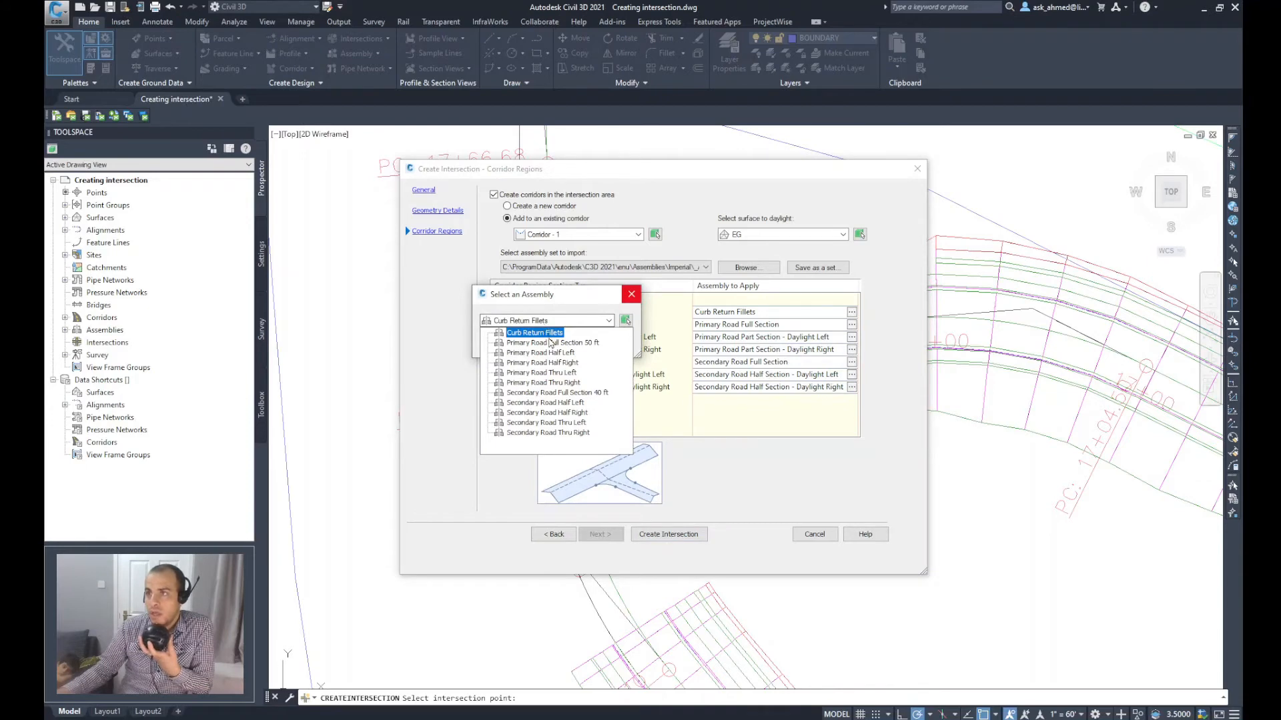
click(551, 343)
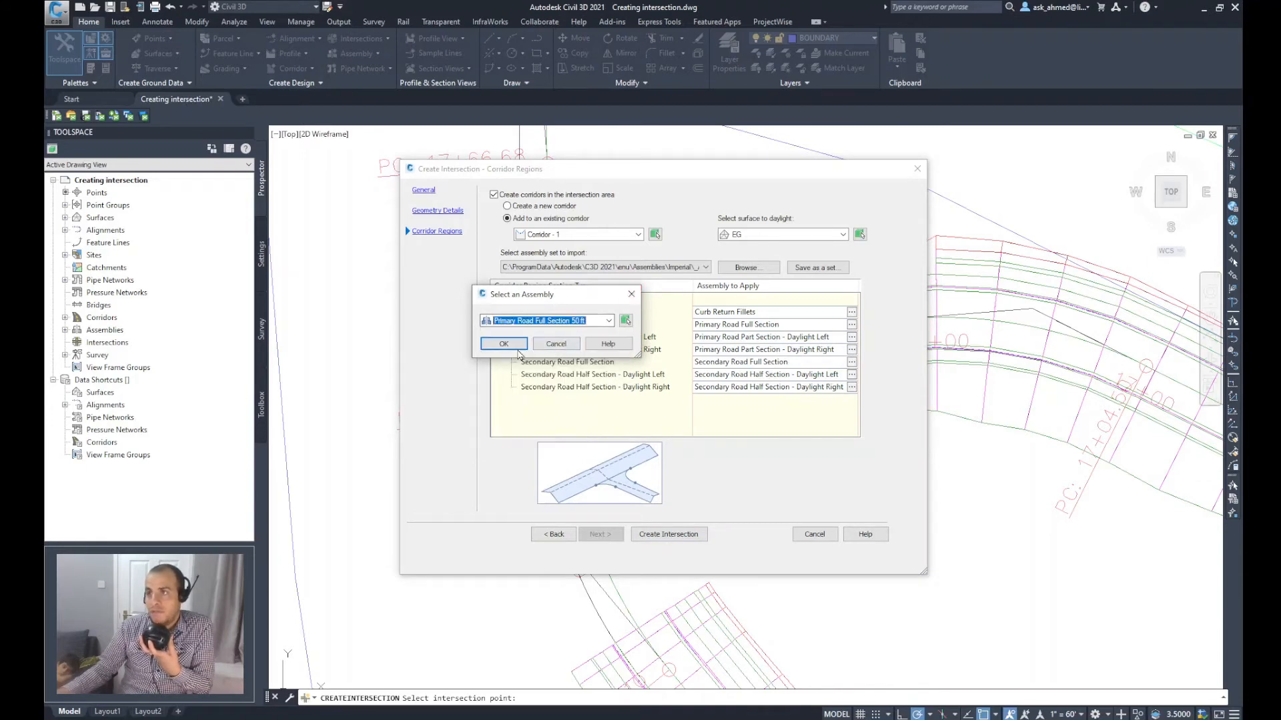
click(504, 346)
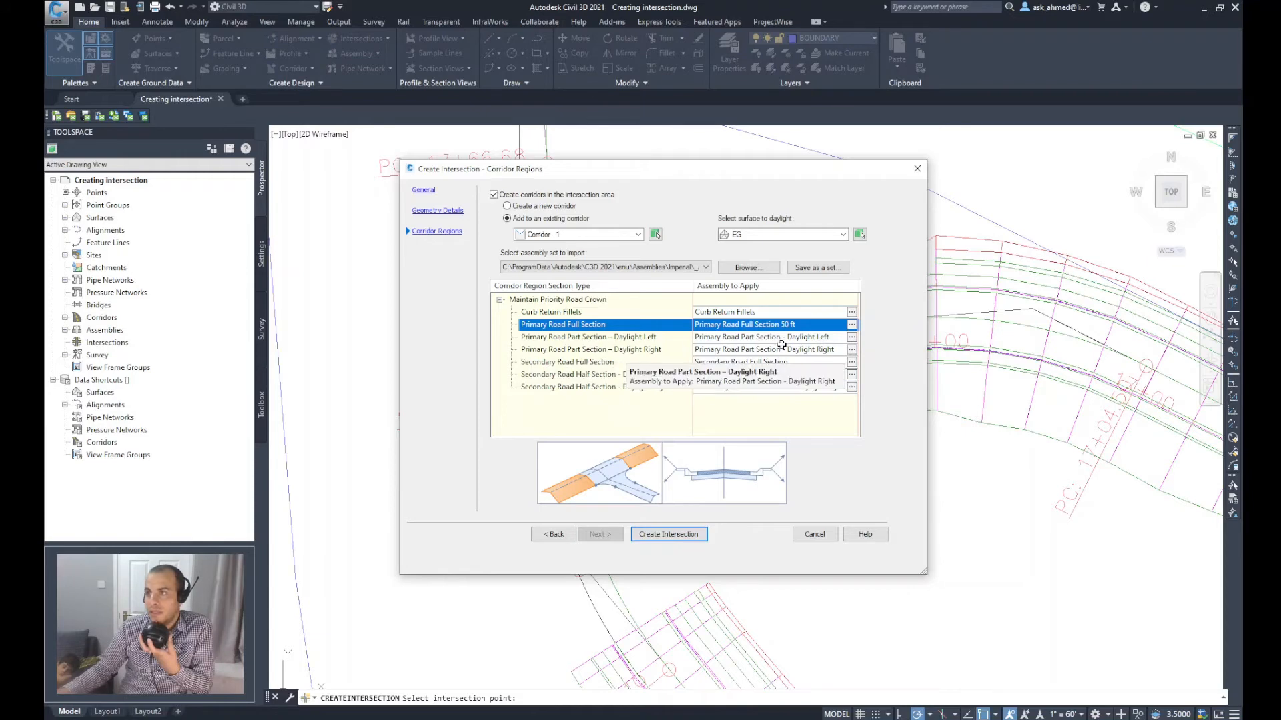
Step: Assign the Primary Road Thru Left and Primary Road Thru Right assemblies to the primary road's Daylight Left and Daylight Right part sections
click(853, 339)
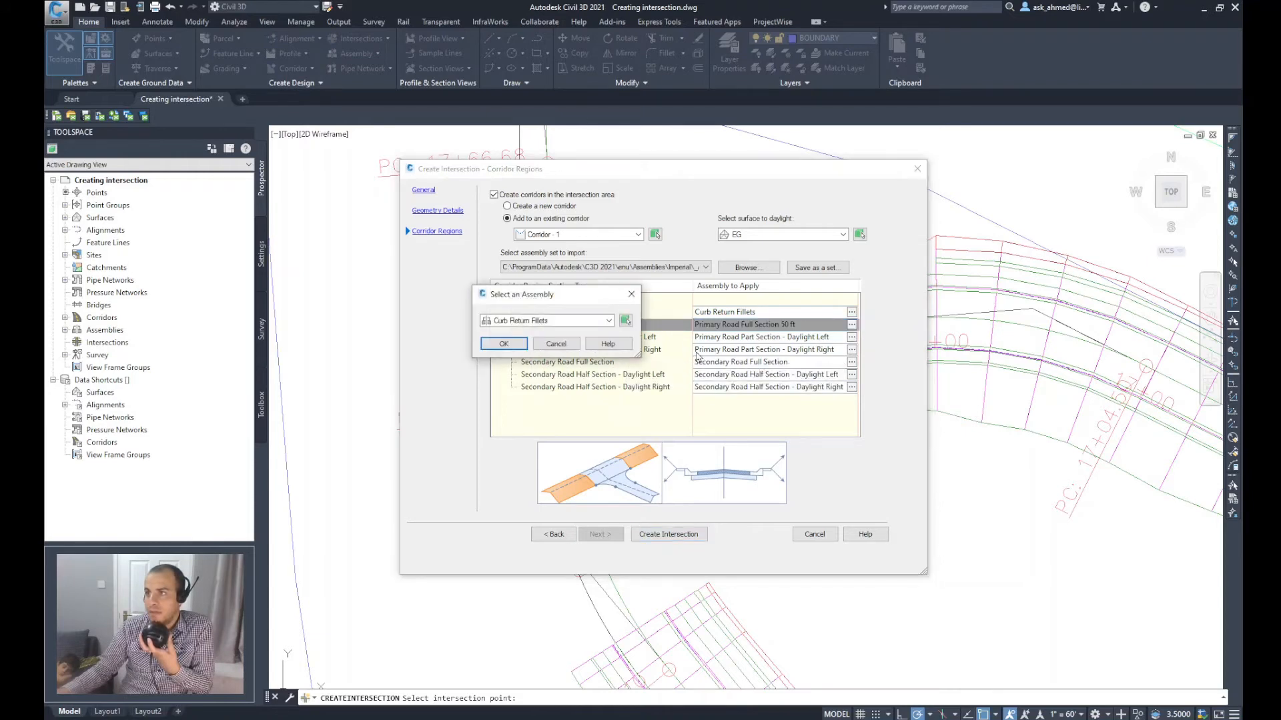
click(609, 321)
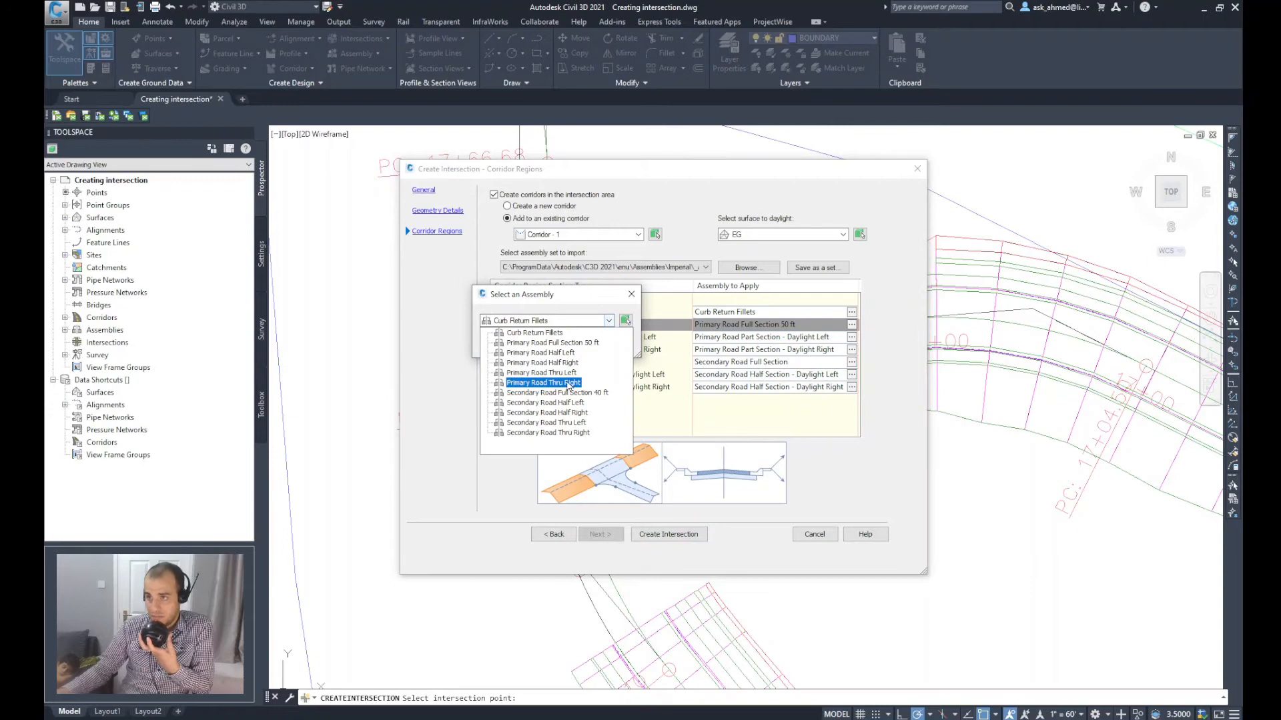
click(528, 373)
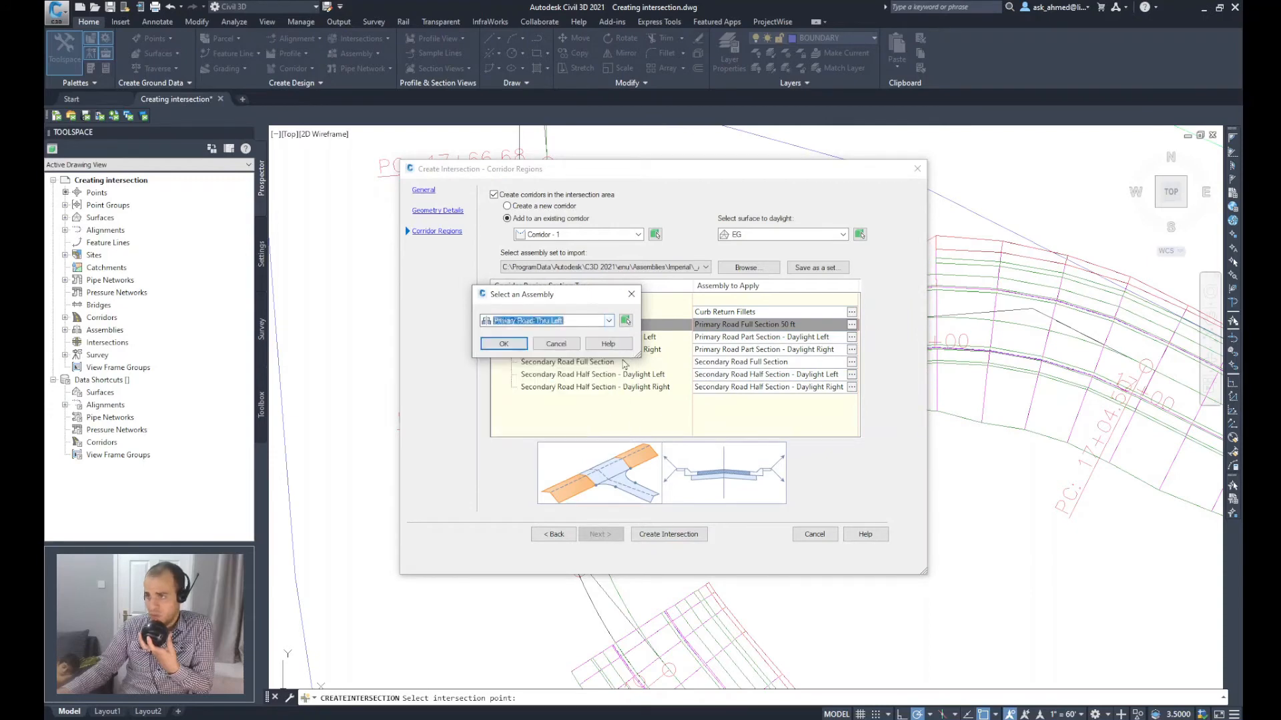
click(504, 346)
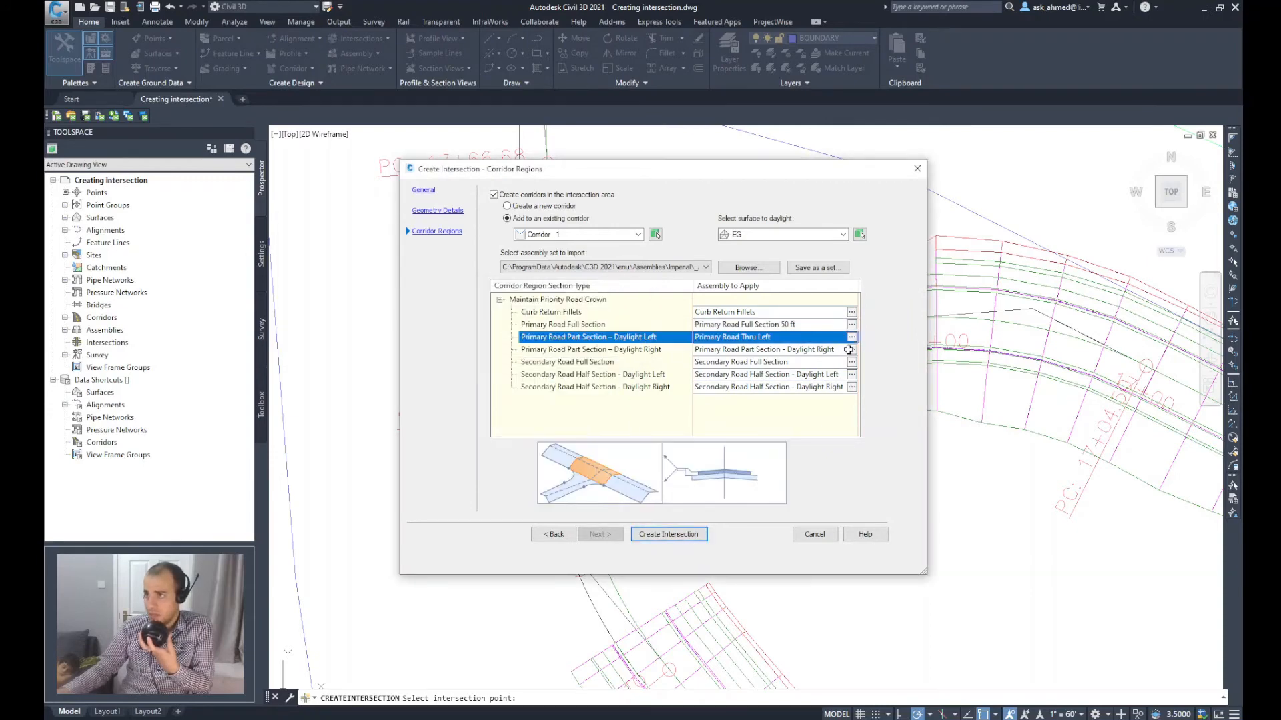
click(852, 350)
click(553, 322)
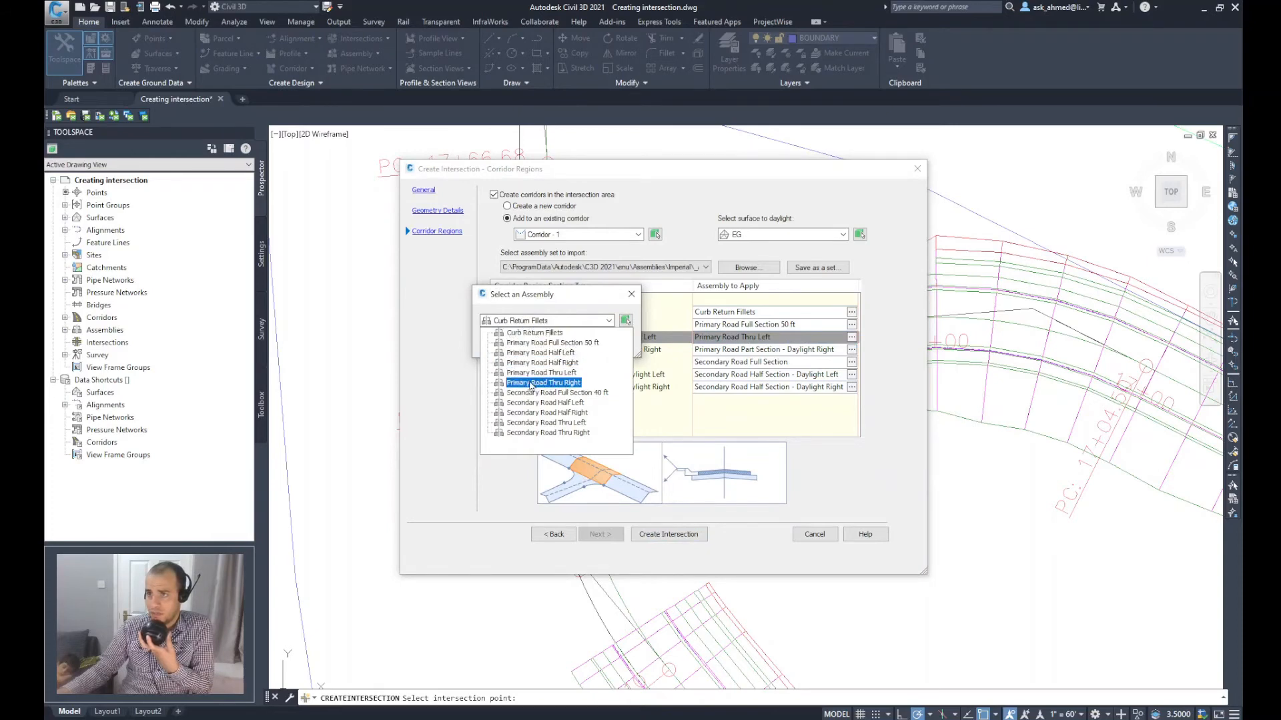
click(532, 383)
click(504, 345)
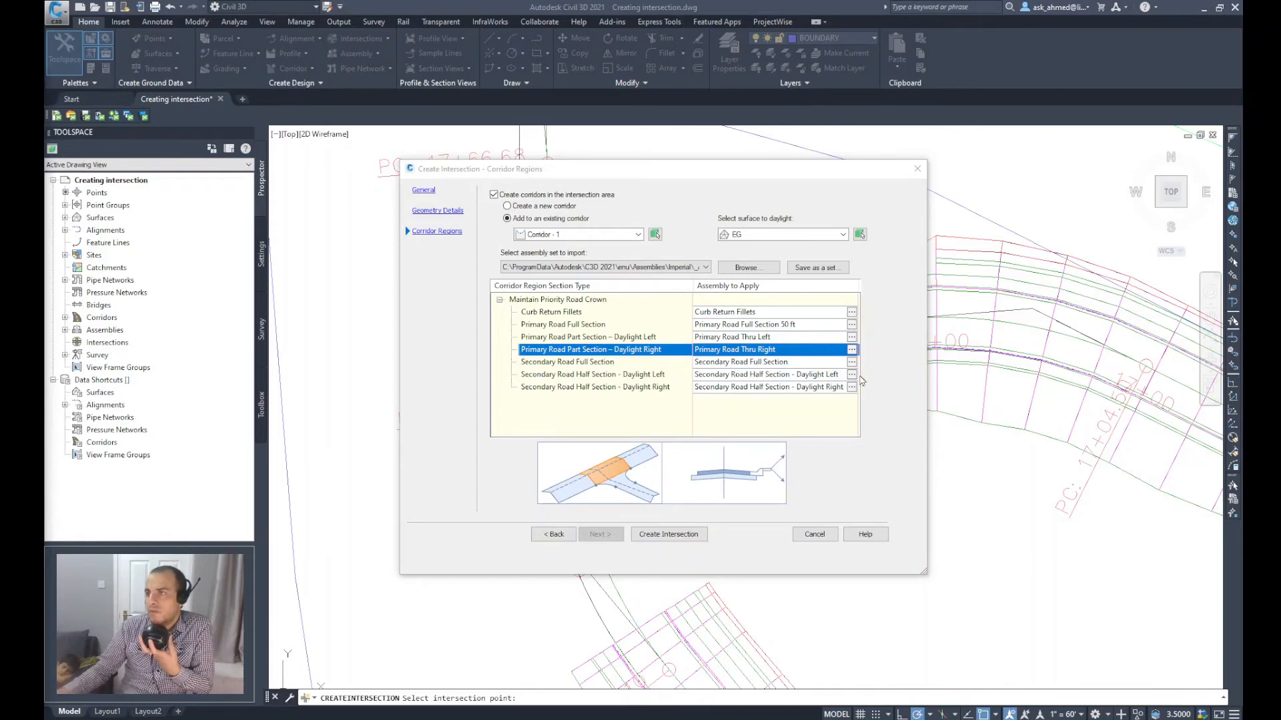
Step: Assign the Secondary Road Full Section 40 ft assembly to the Secondary Road Full Section region
click(852, 363)
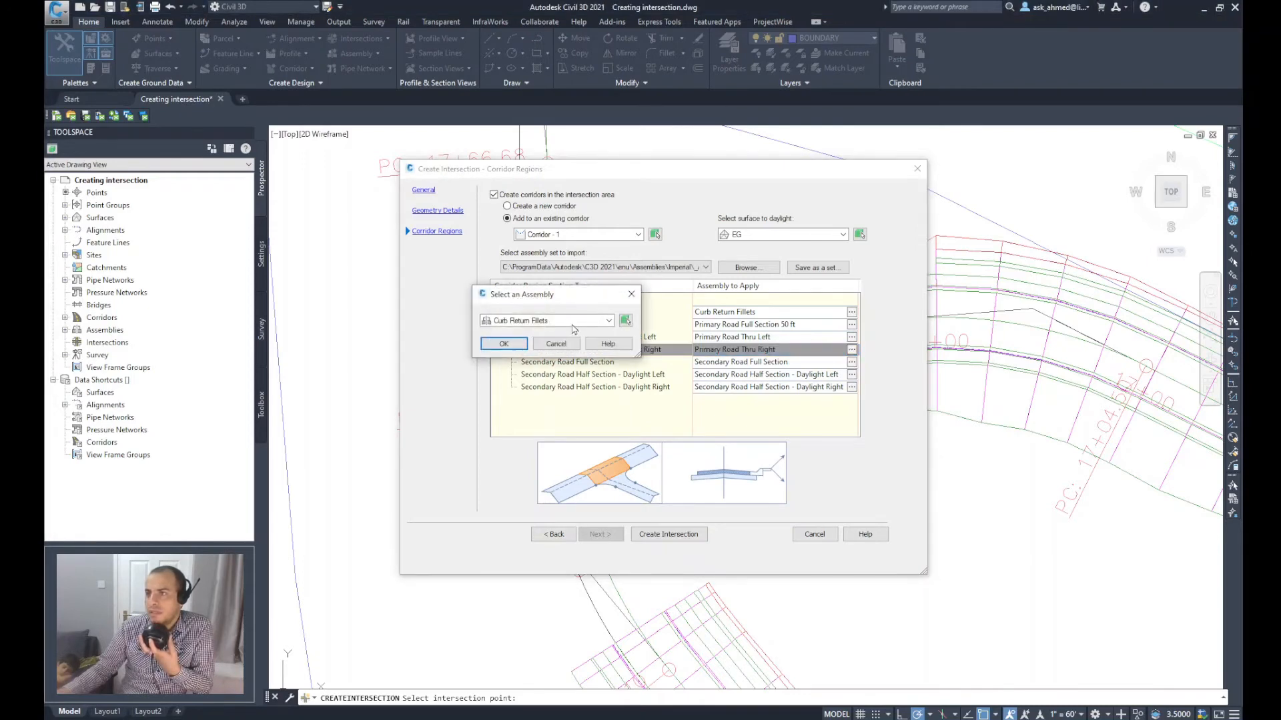
click(575, 321)
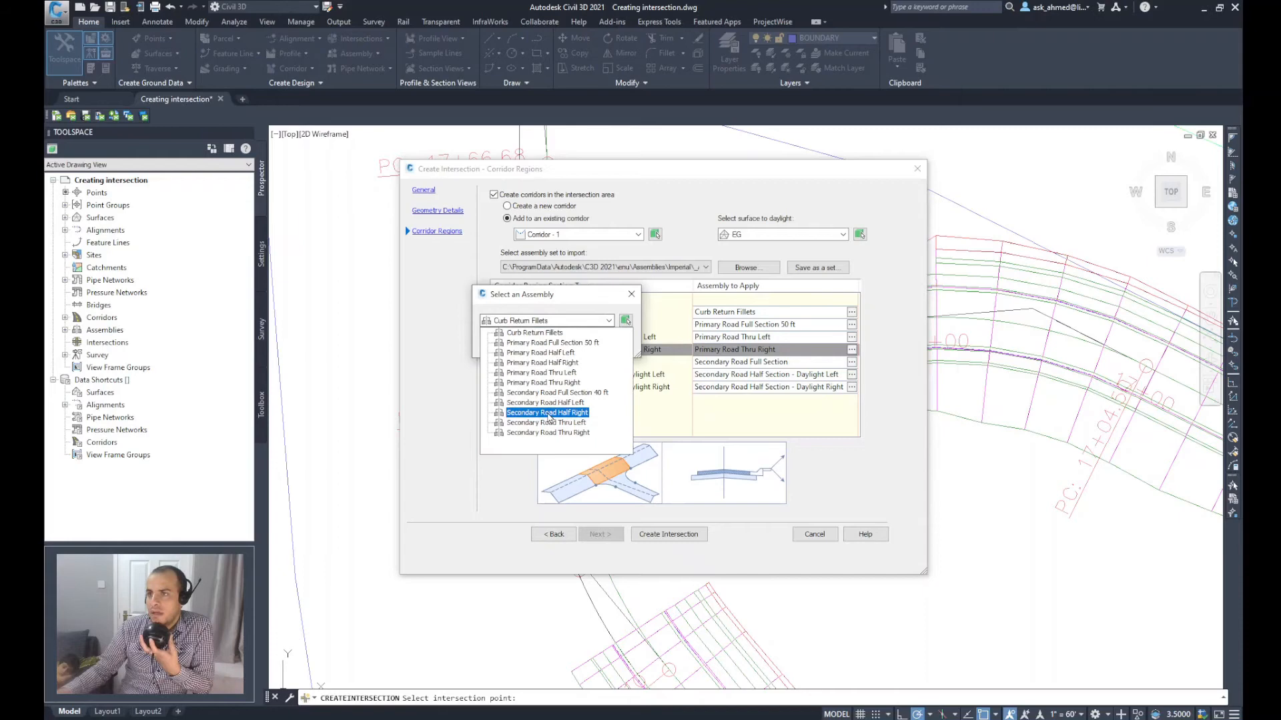
click(524, 393)
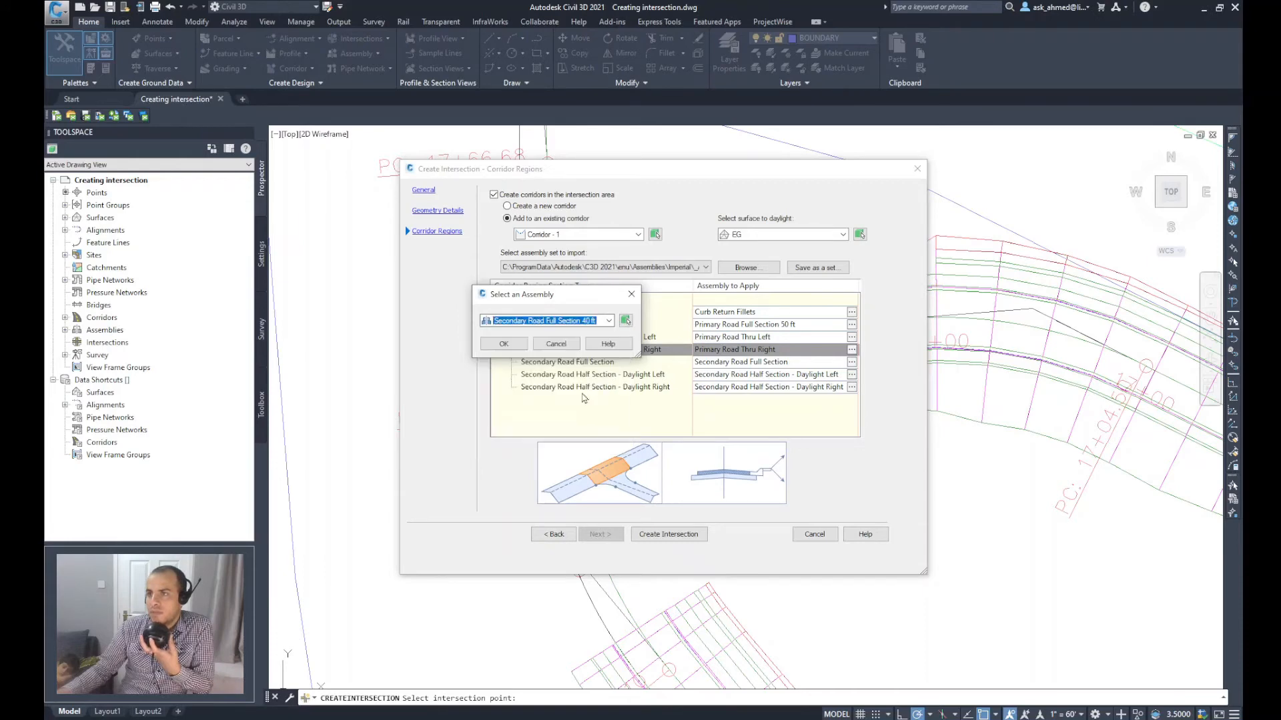
click(504, 344)
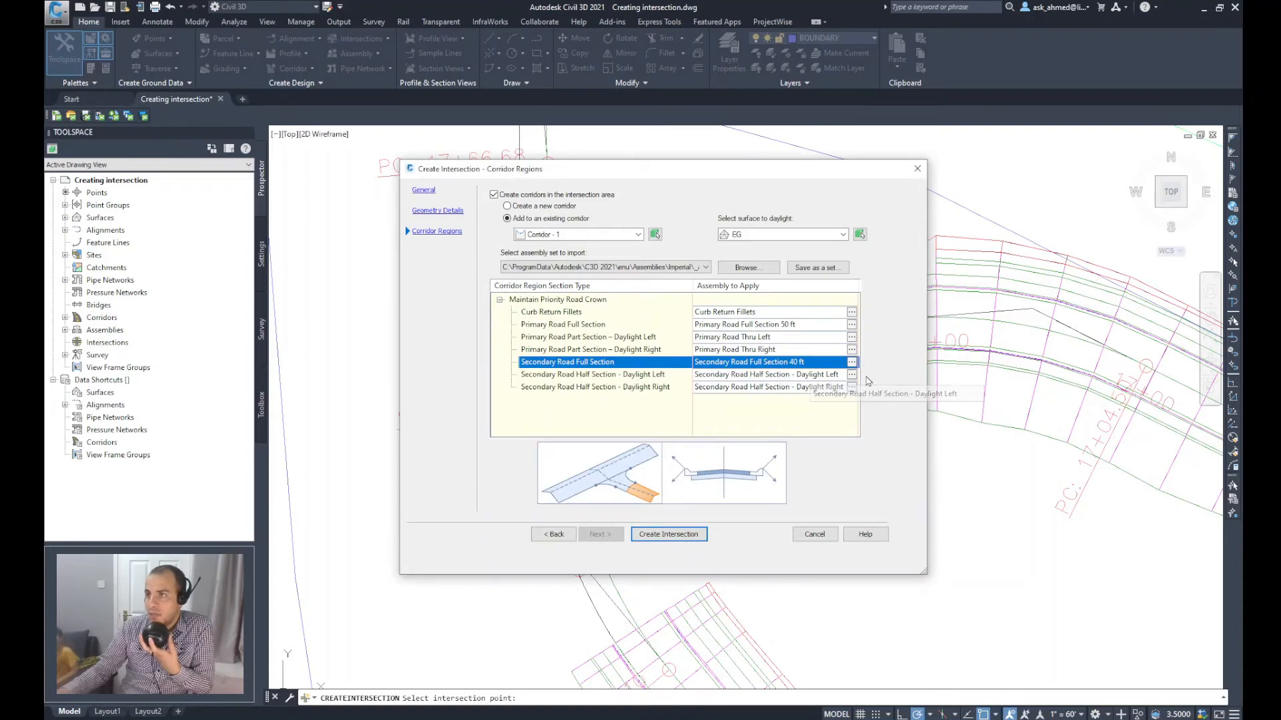
Step: Assign the Secondary Road Half Left and Secondary Road Half Right assemblies to the secondary road's Daylight Left and Daylight Right half sections
click(852, 374)
click(607, 320)
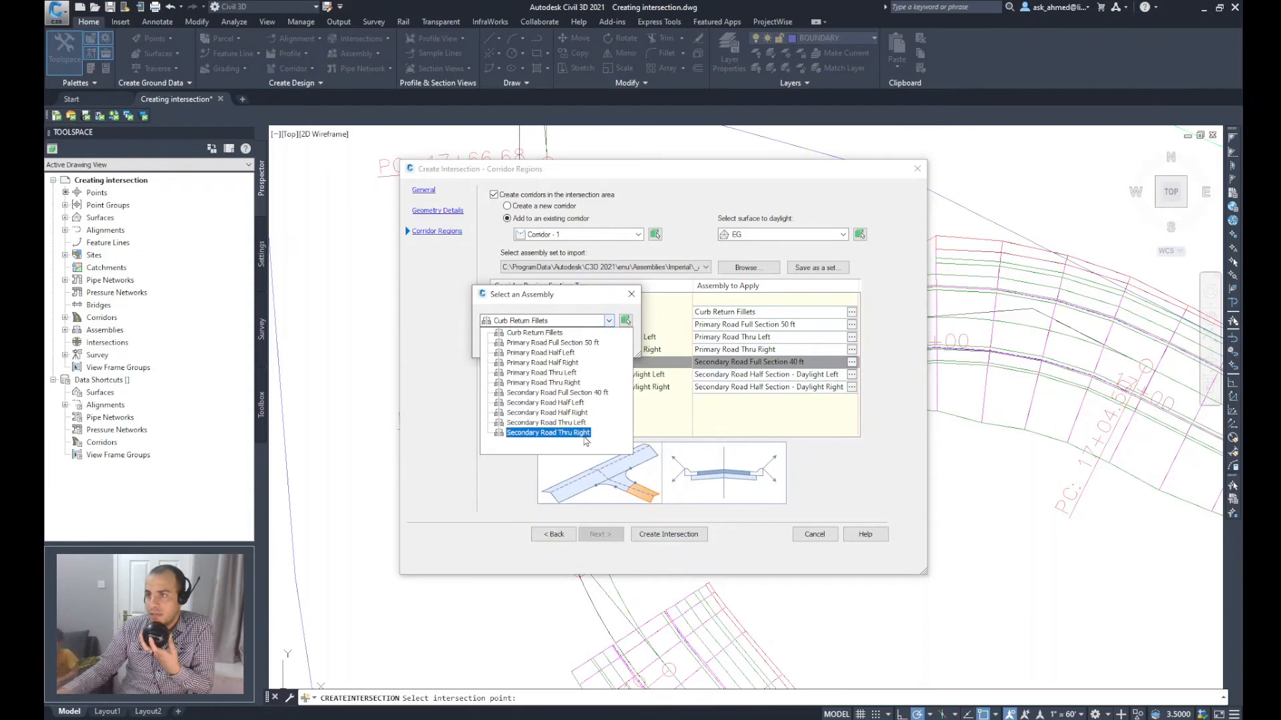
click(547, 412)
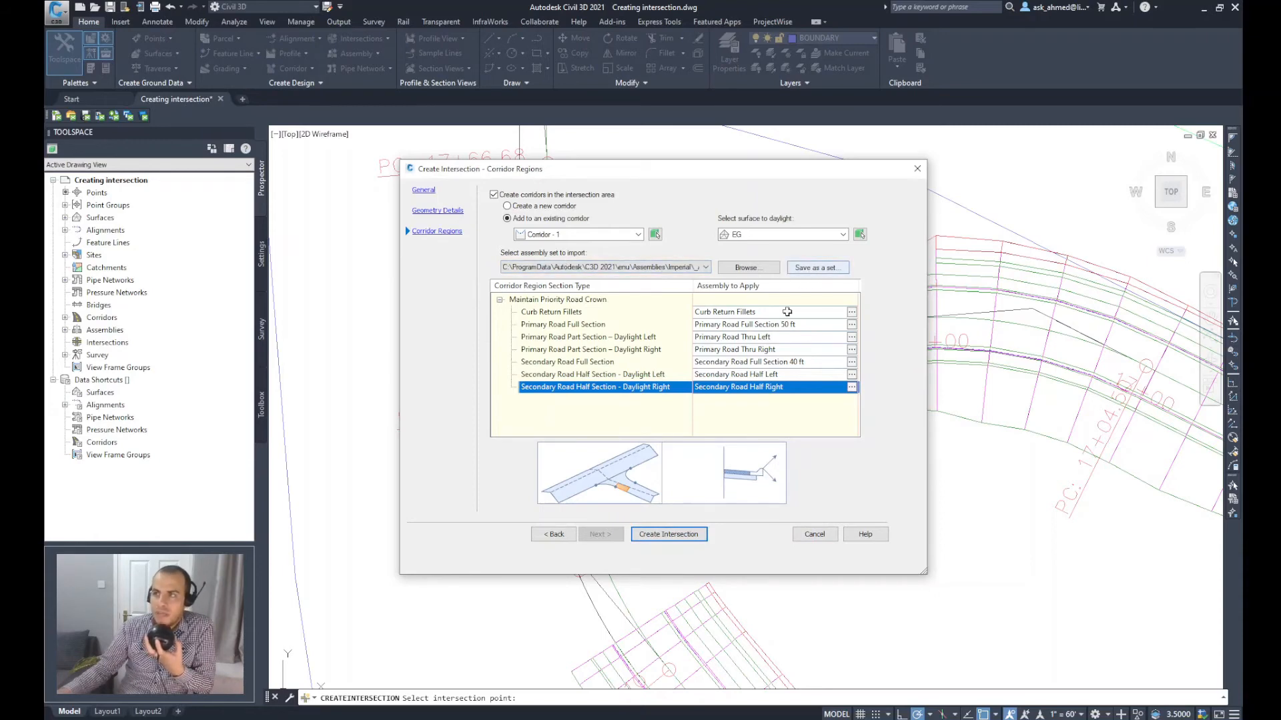
Step: Save the assembly assignments as the set "Creating intersection rd1 rd2.xml" and create the intersection
click(817, 270)
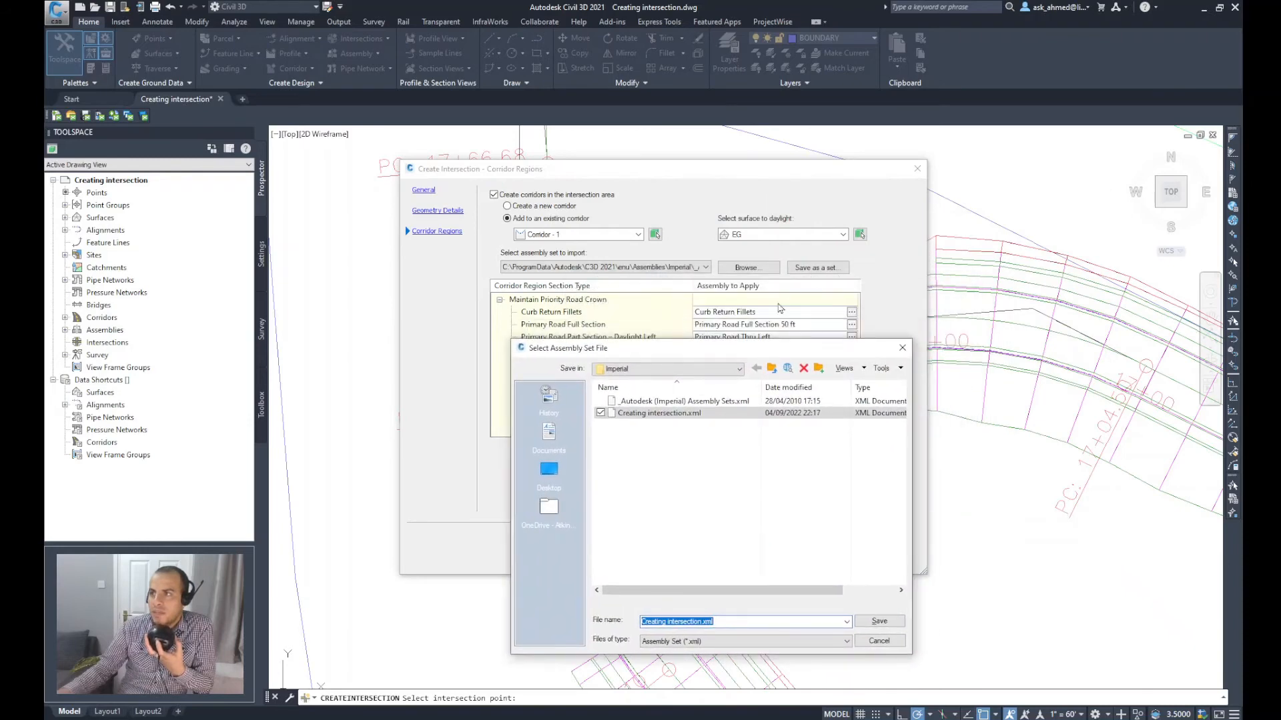
click(698, 621)
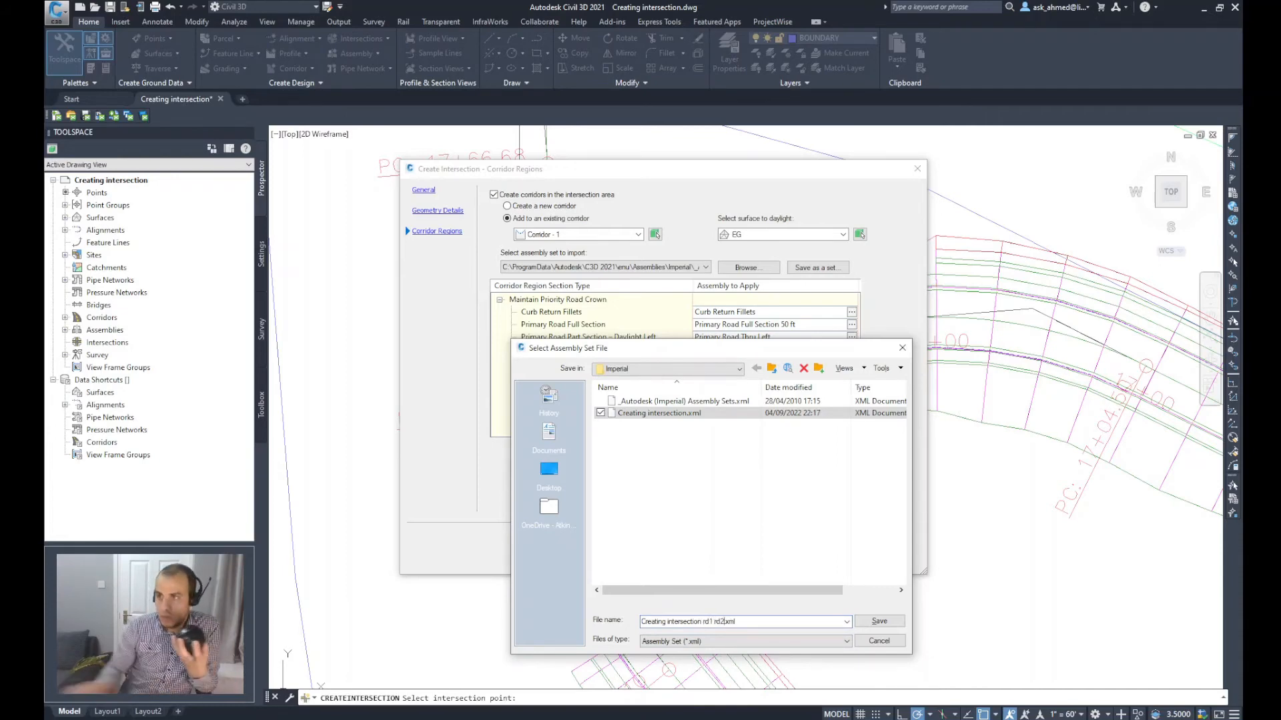
click(877, 622)
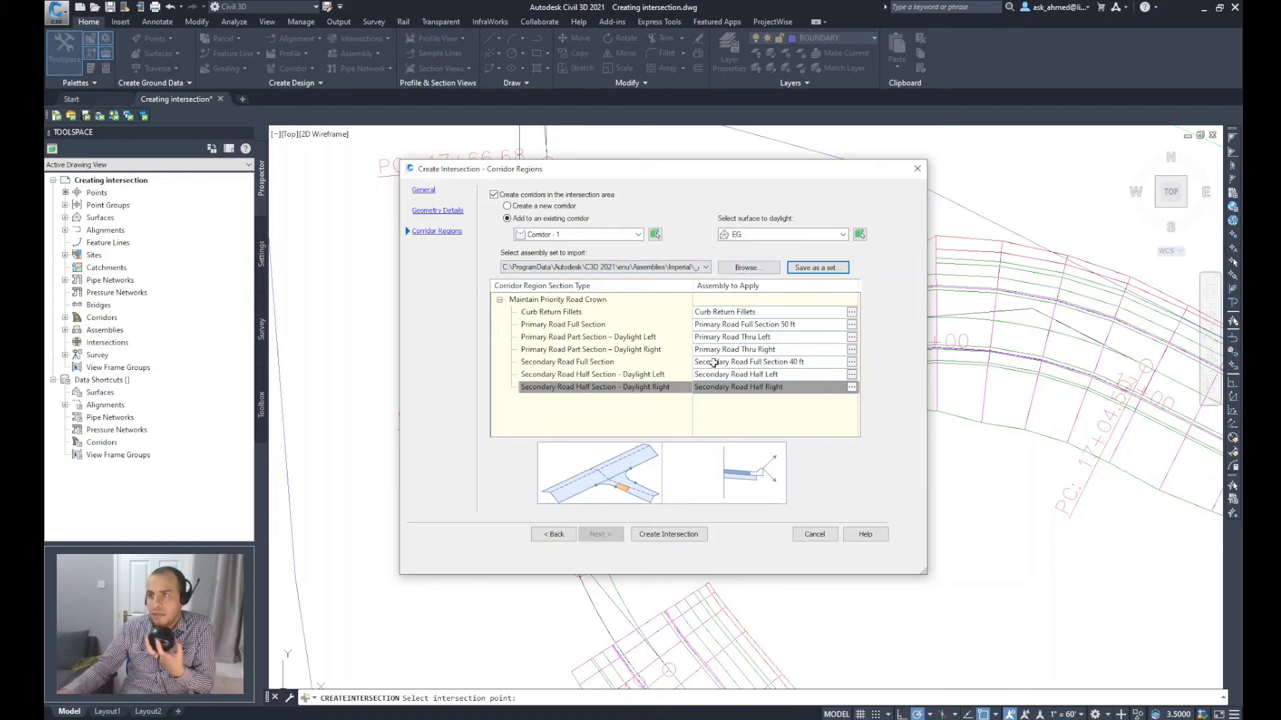
click(662, 537)
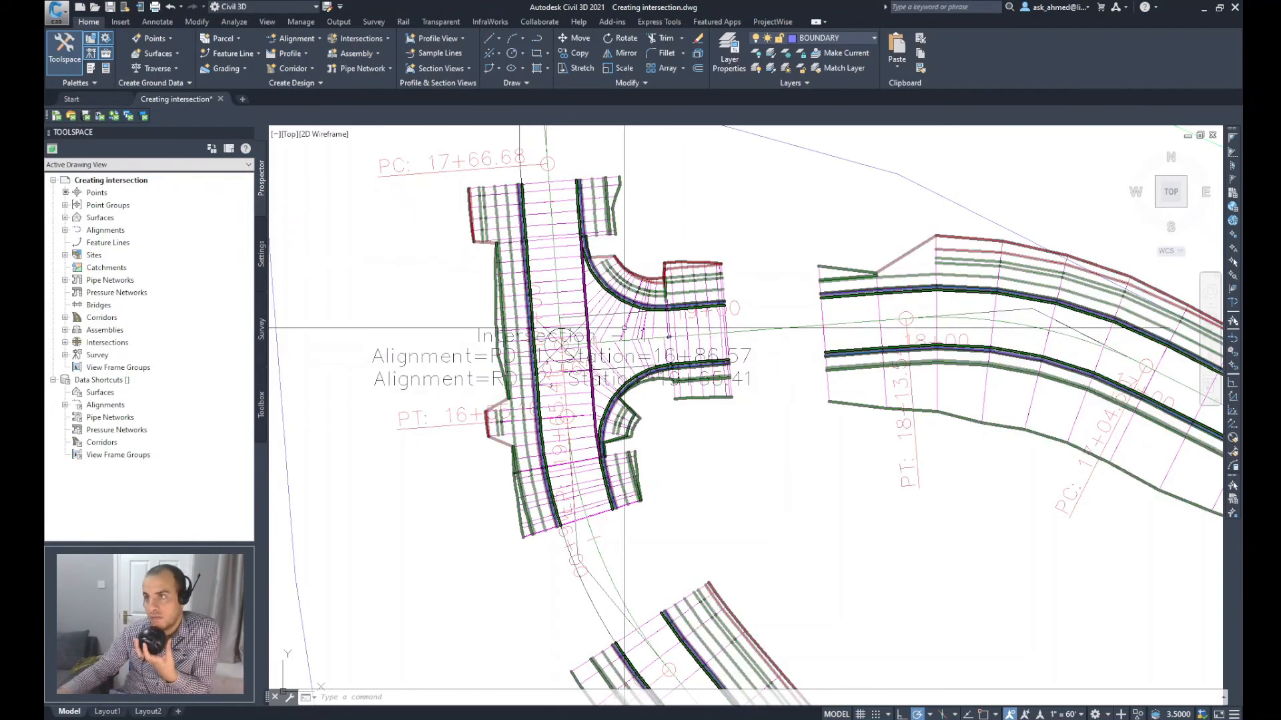
Step: Select the corridor and stretch the secondary road's intersection region along RD-2 to meet the start of the adjoining existing corridor region
mouse_move(627, 319)
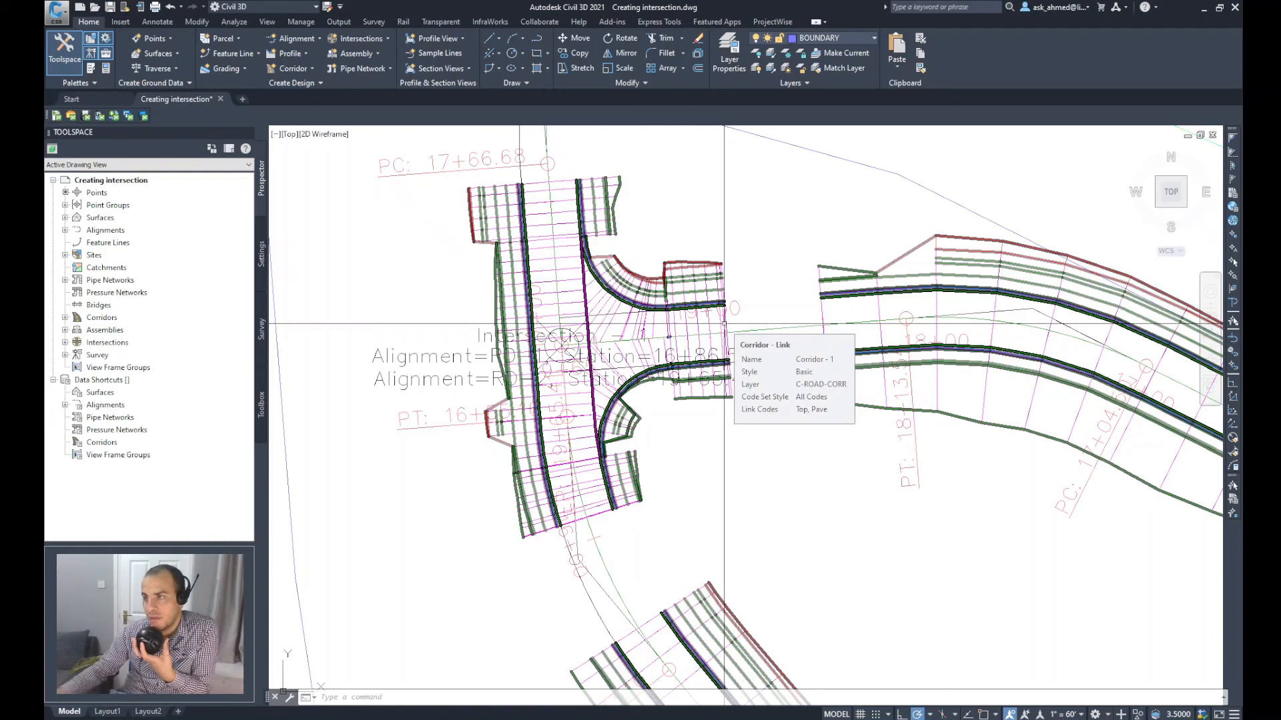
click(682, 334)
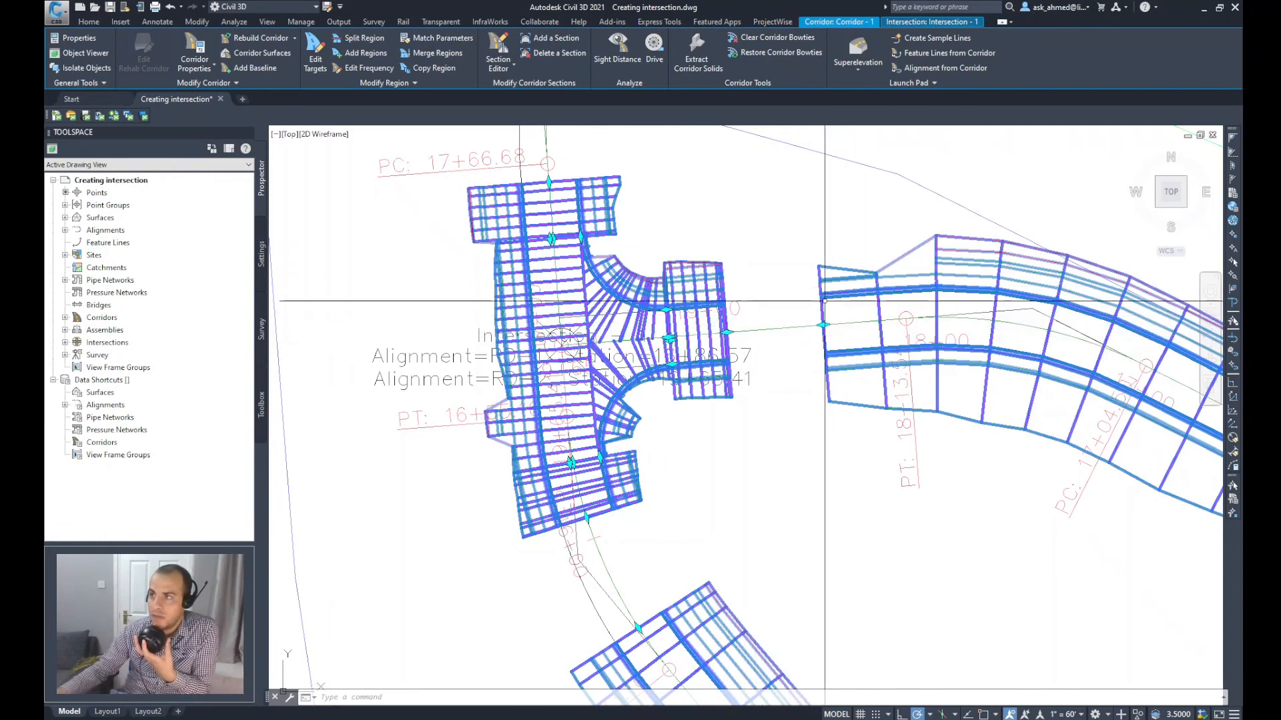
click(727, 332)
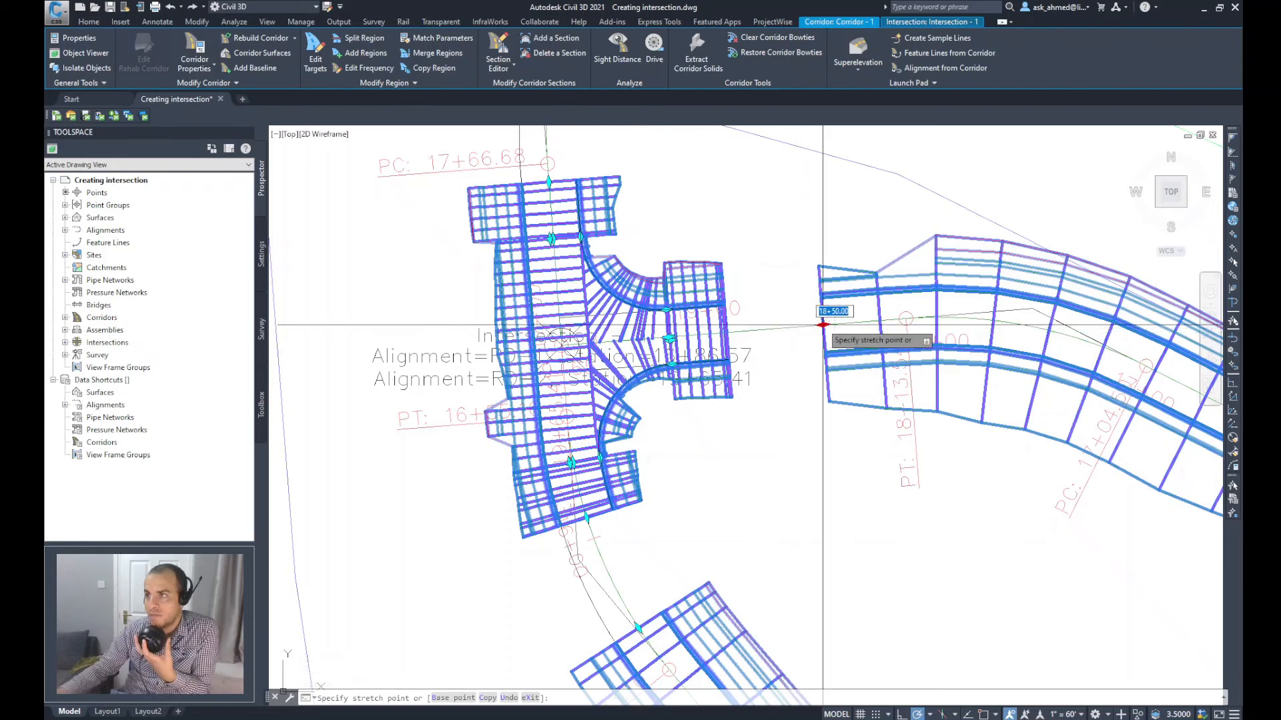
click(823, 325)
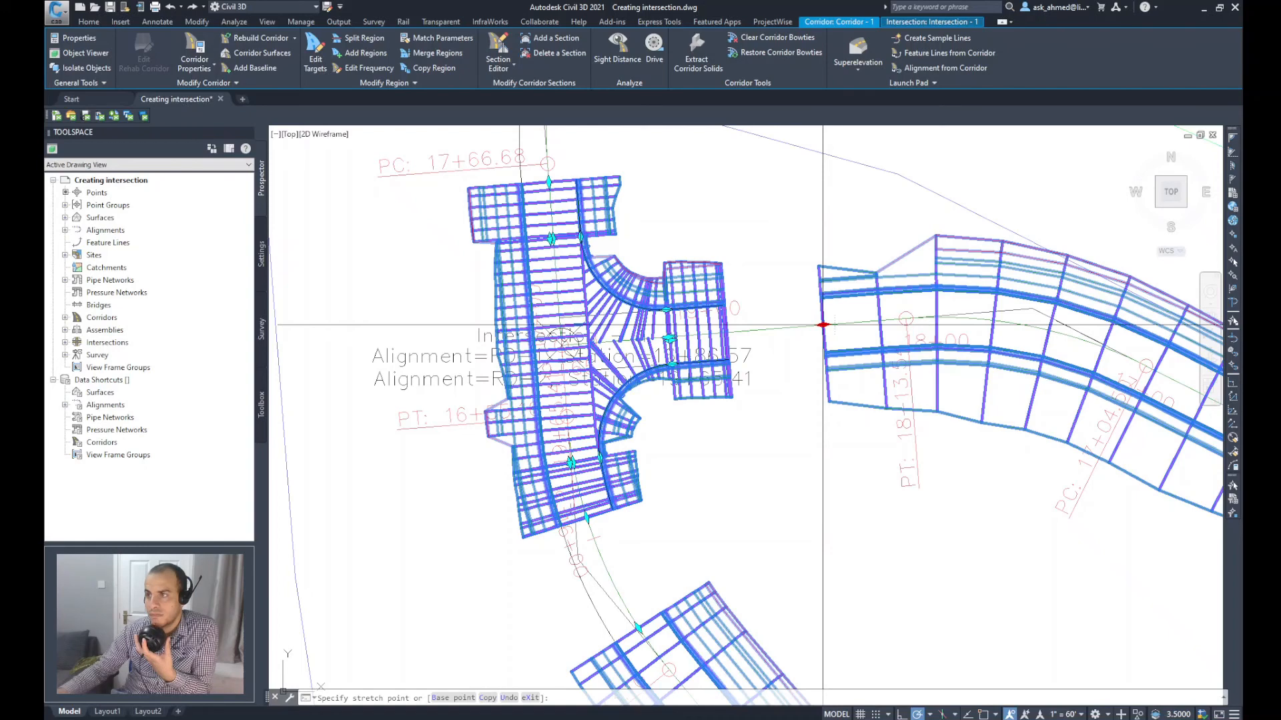
click(822, 325)
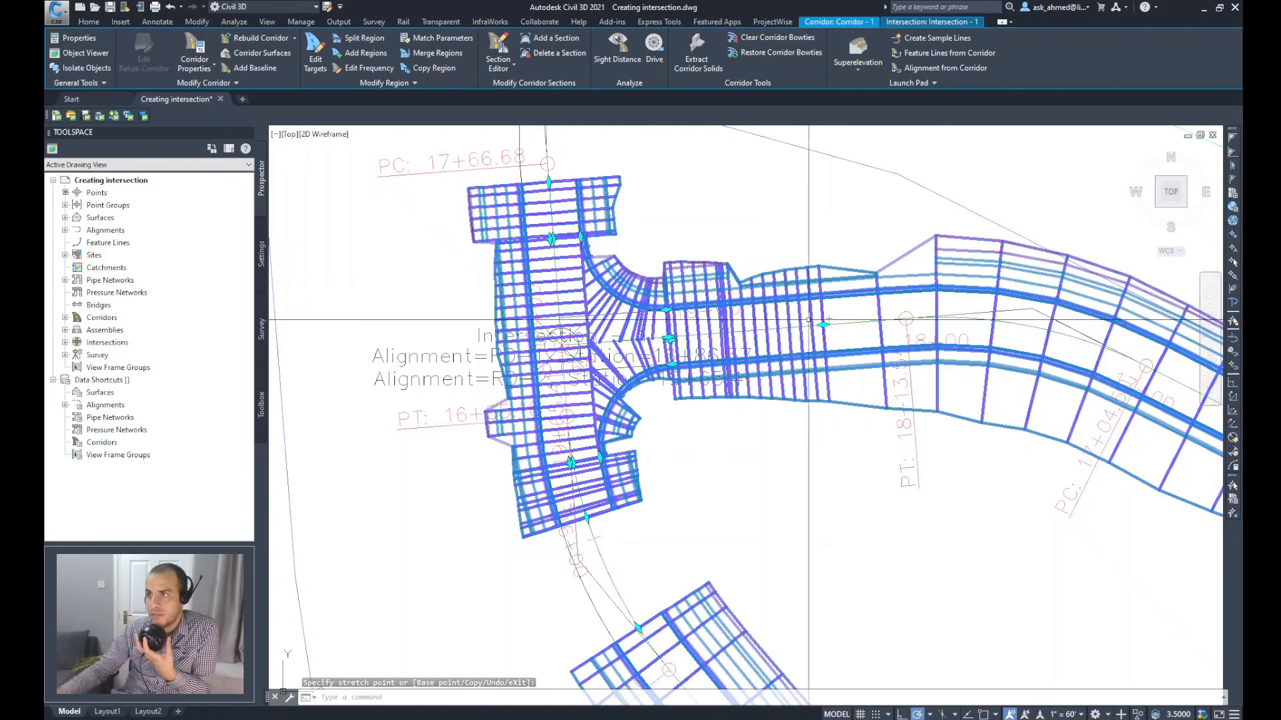
key(Escape)
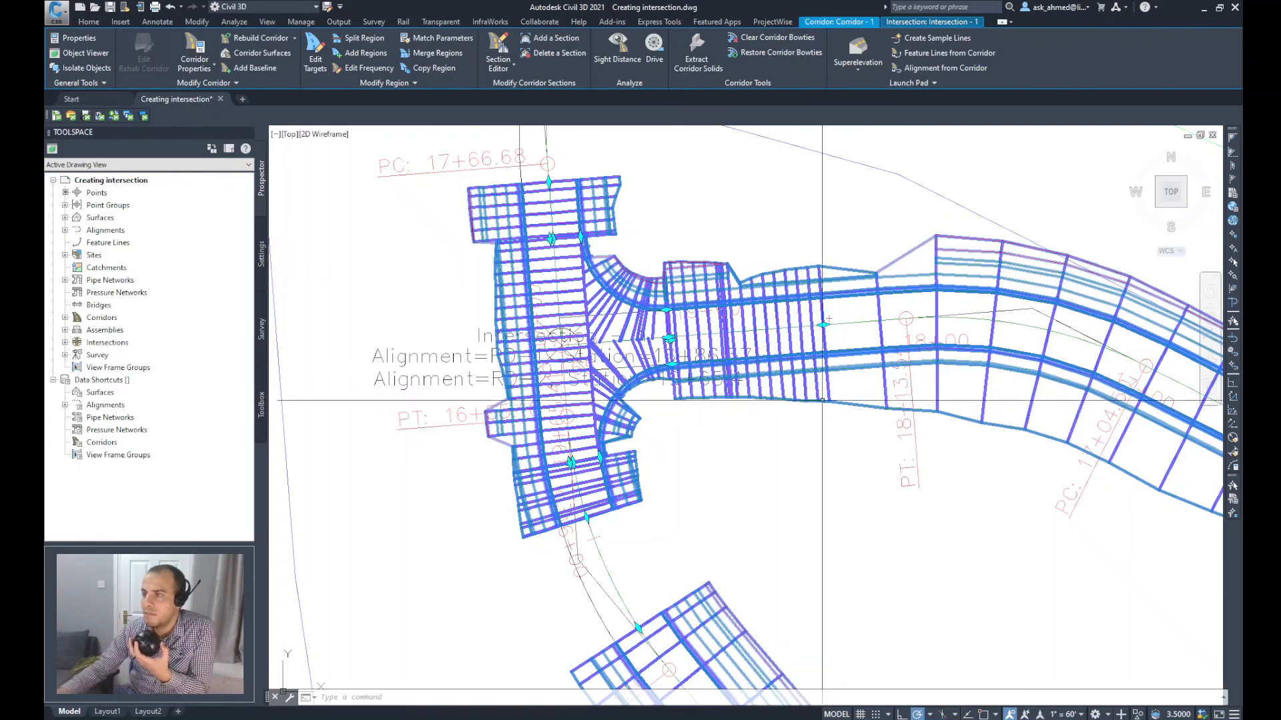
Step: Stretch the primary road's lower intersection region along RD-1 to the edge of the existing corridor region below it, closing the gap
middle_drag(757, 433, 825, 344)
click(655, 430)
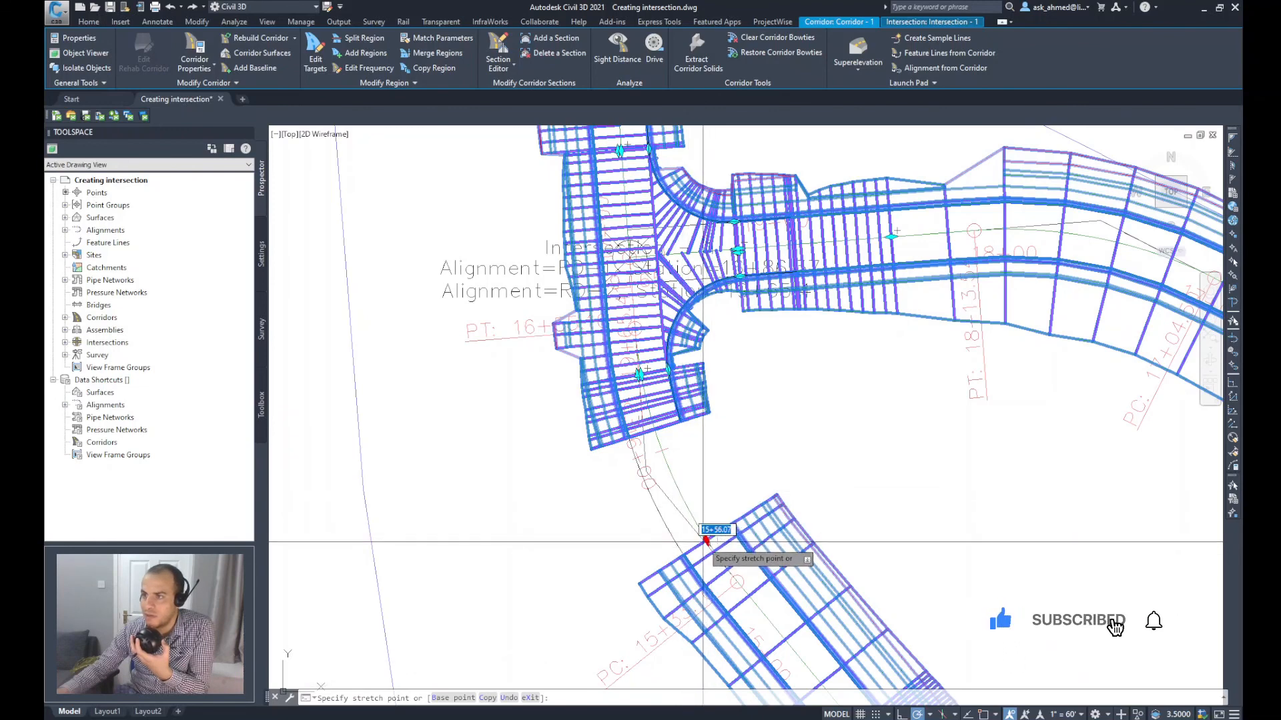
click(706, 539)
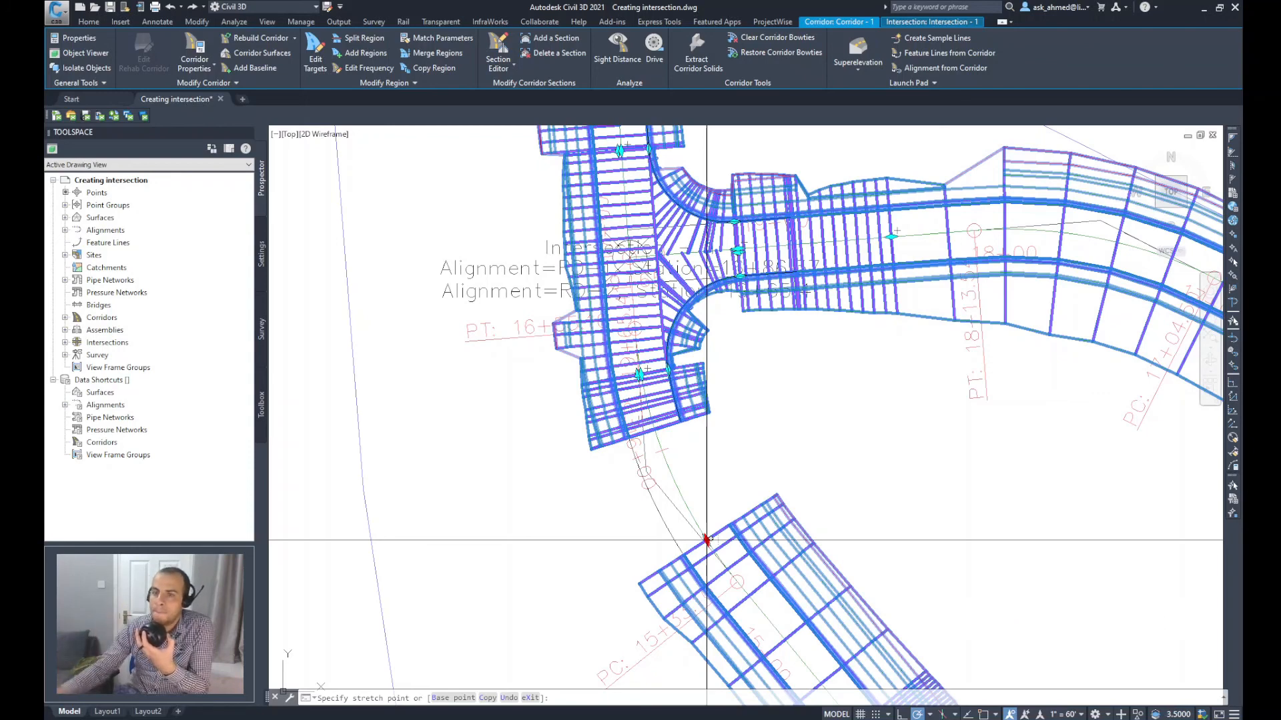
click(706, 540)
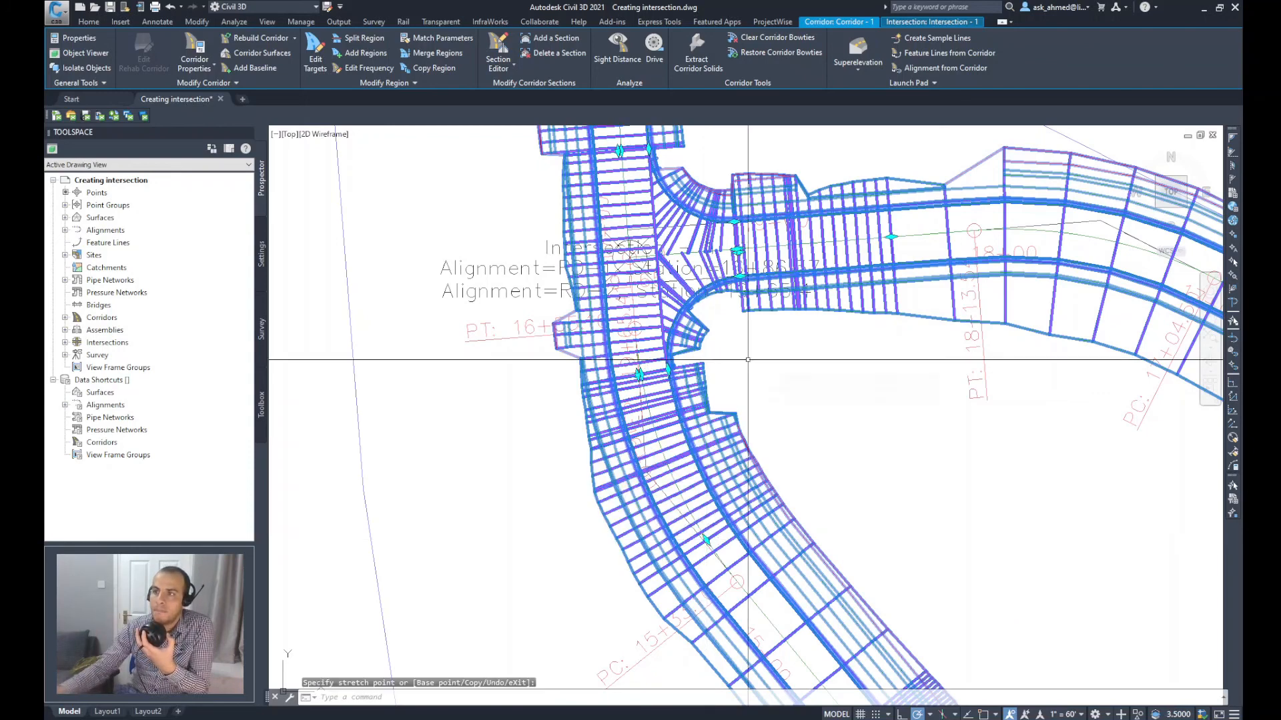
key(Escape)
scroll(748, 359, up, 2)
scroll(866, 509, down, 2)
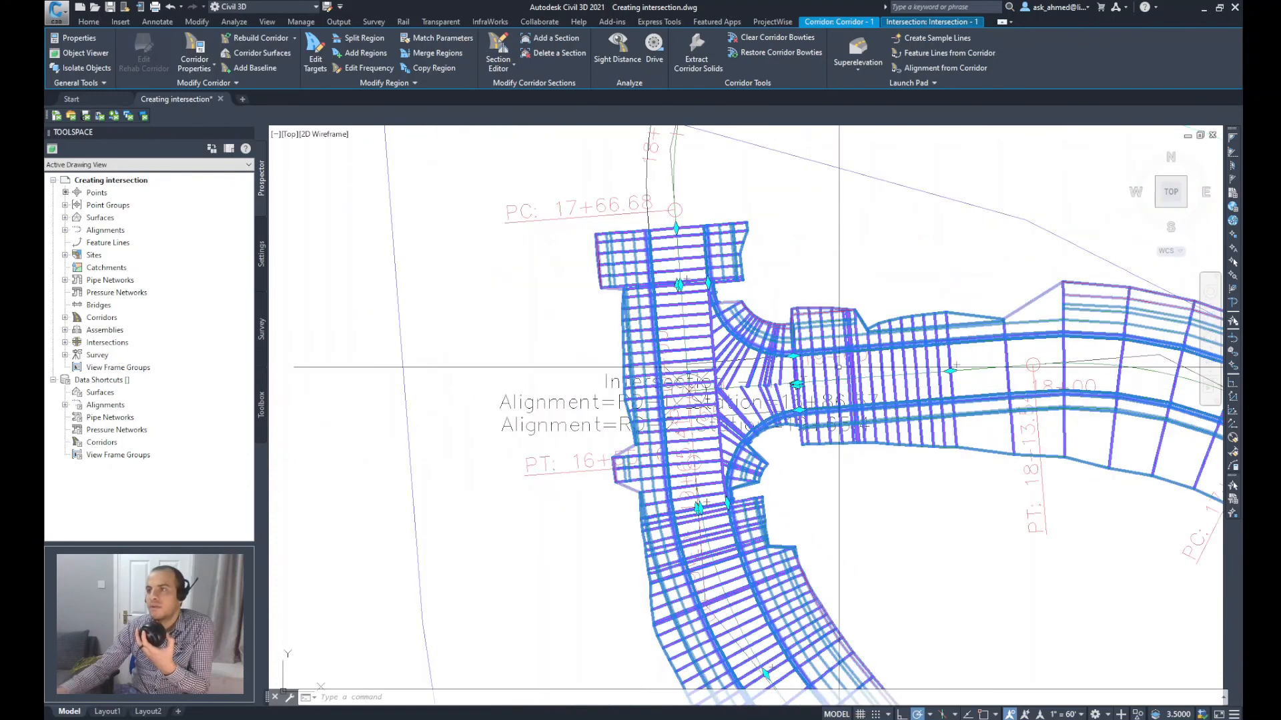
middle_drag(843, 553, 786, 491)
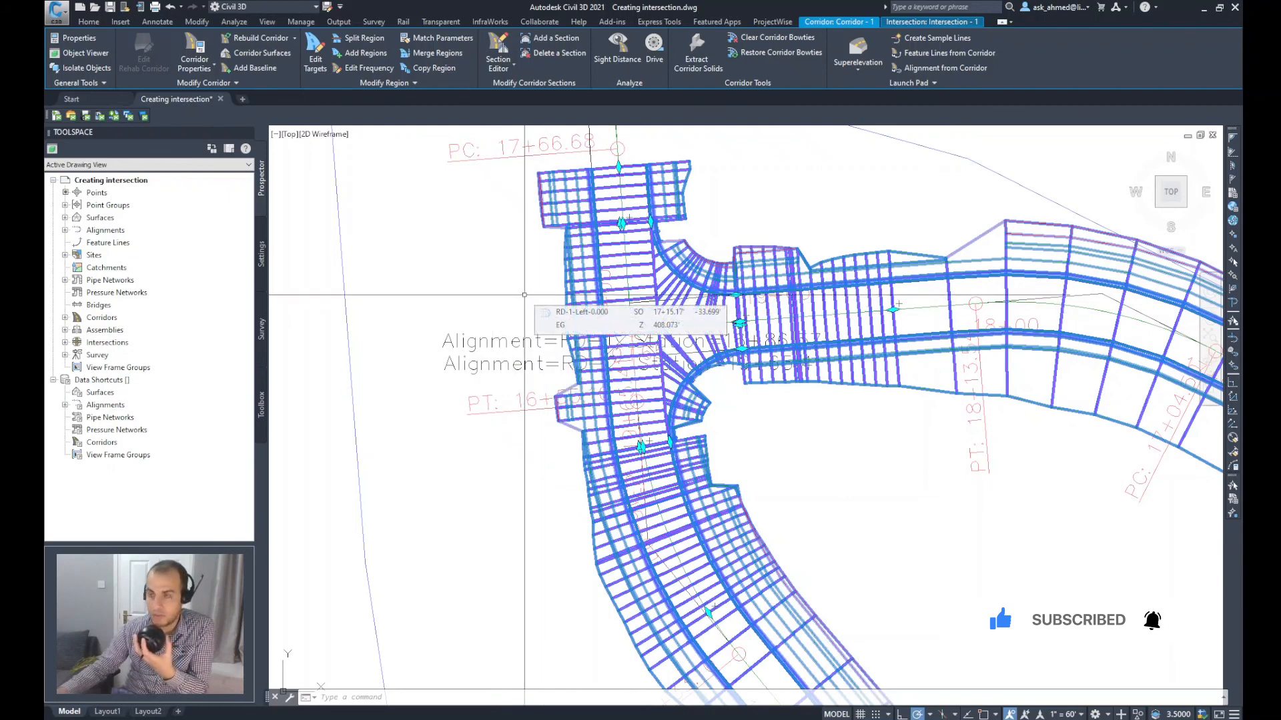
click(739, 238)
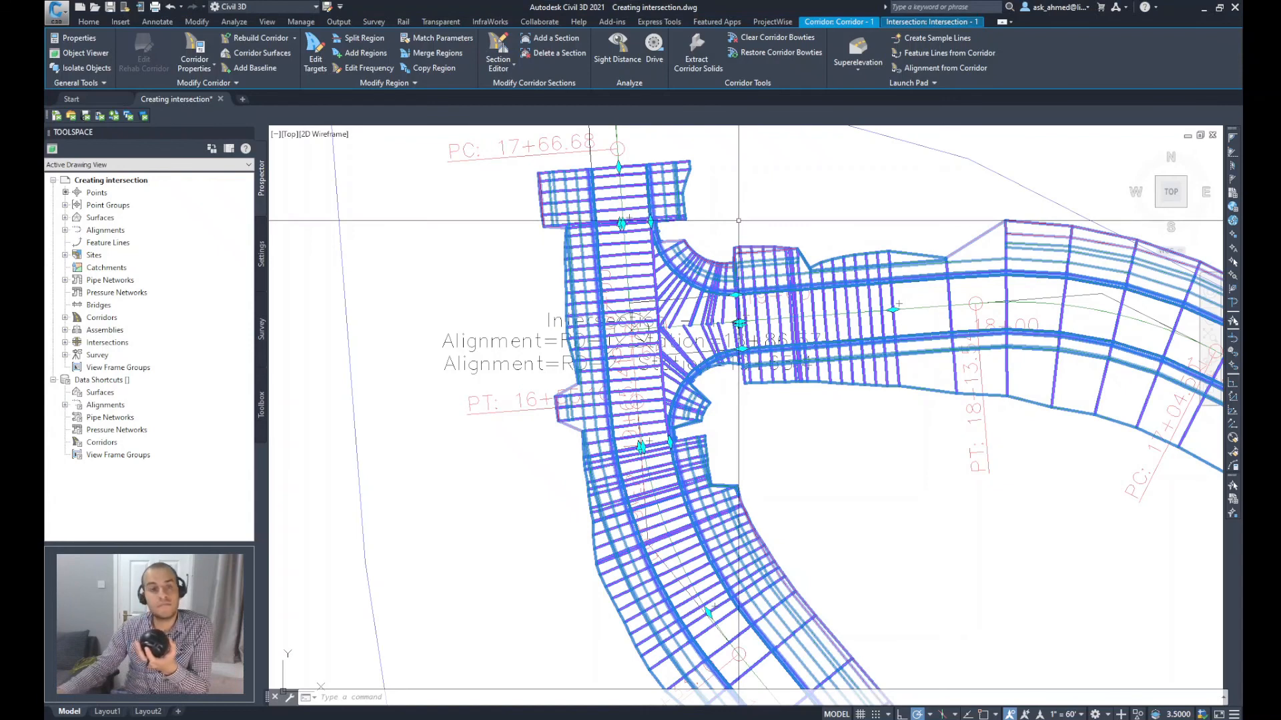